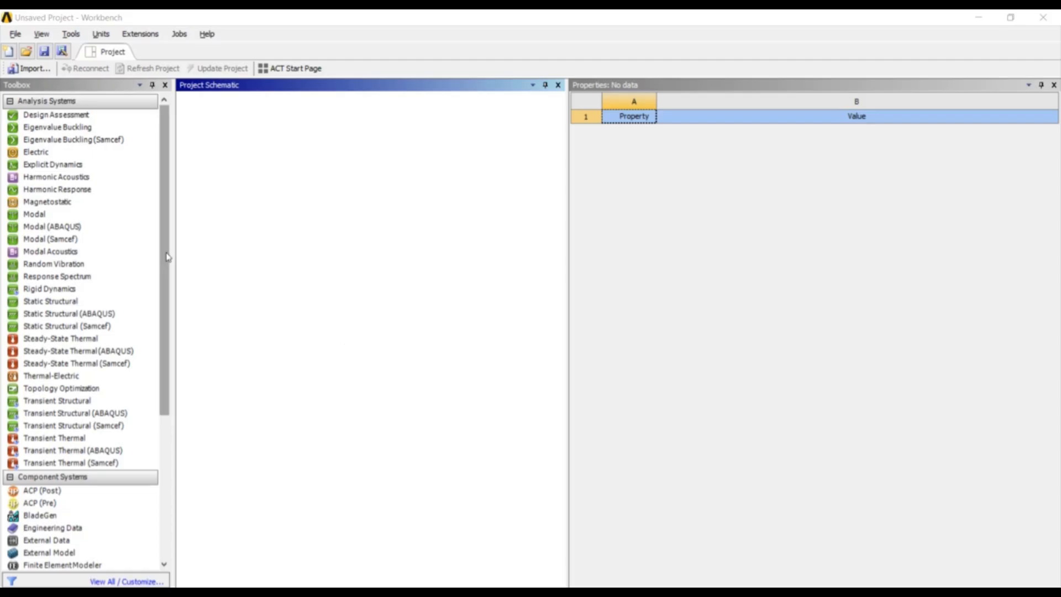
Add a Mesh component system to the project schematic
{"action": "left_click_drag", "start_coordinate": [167, 257], "coordinate": [168, 392]}
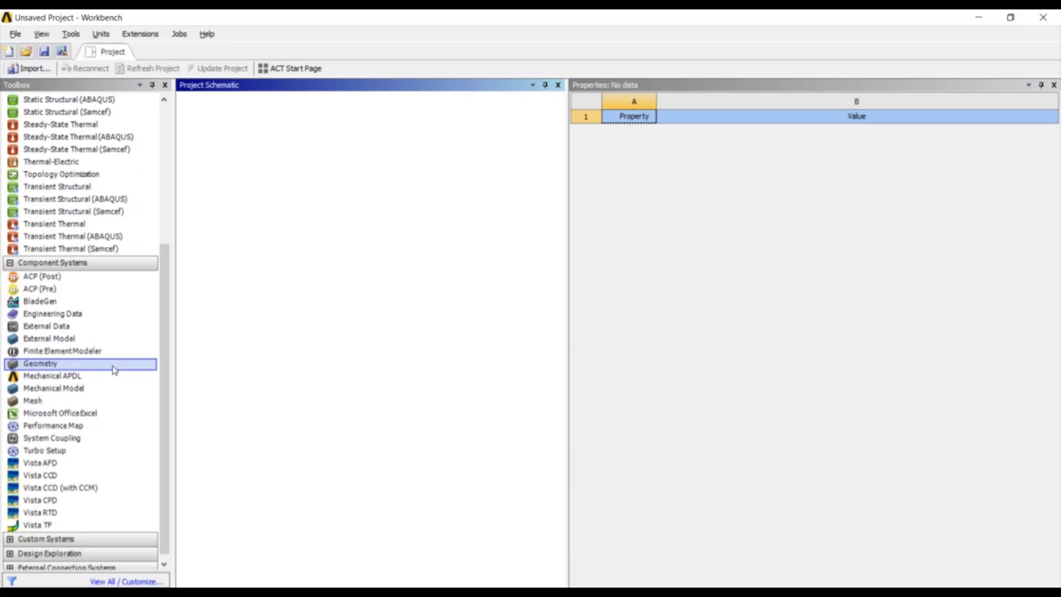
{"action": "left_click_drag", "start_coordinate": [104, 402], "coordinate": [276, 184]}
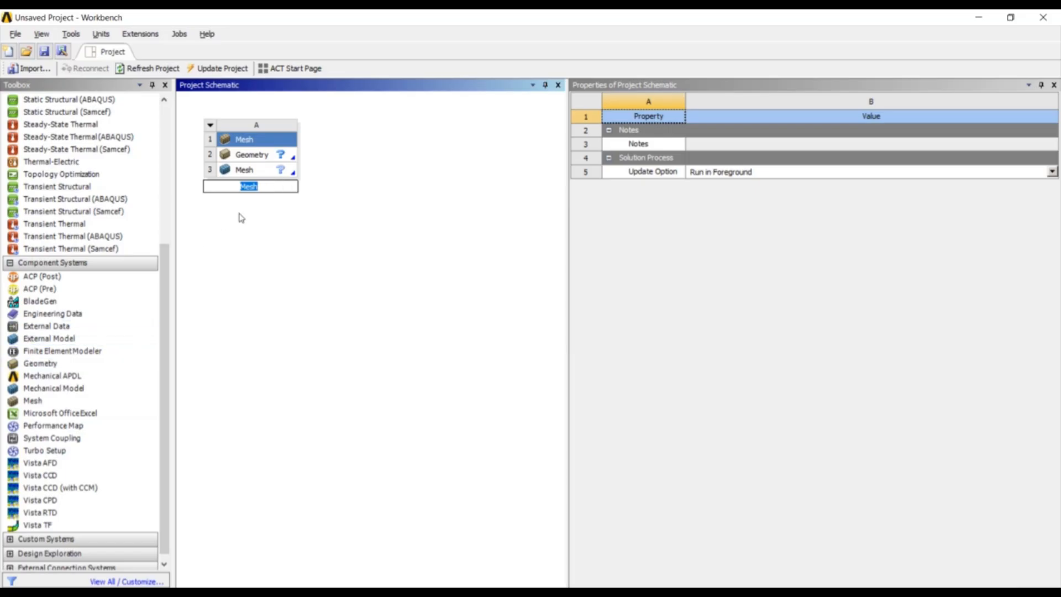
Import the Meshing Cube.STEP file as the geometry of the Mesh system
{"action": "left_click", "coordinate": [266, 160]}
{"action": "right_click", "coordinate": [266, 160]}
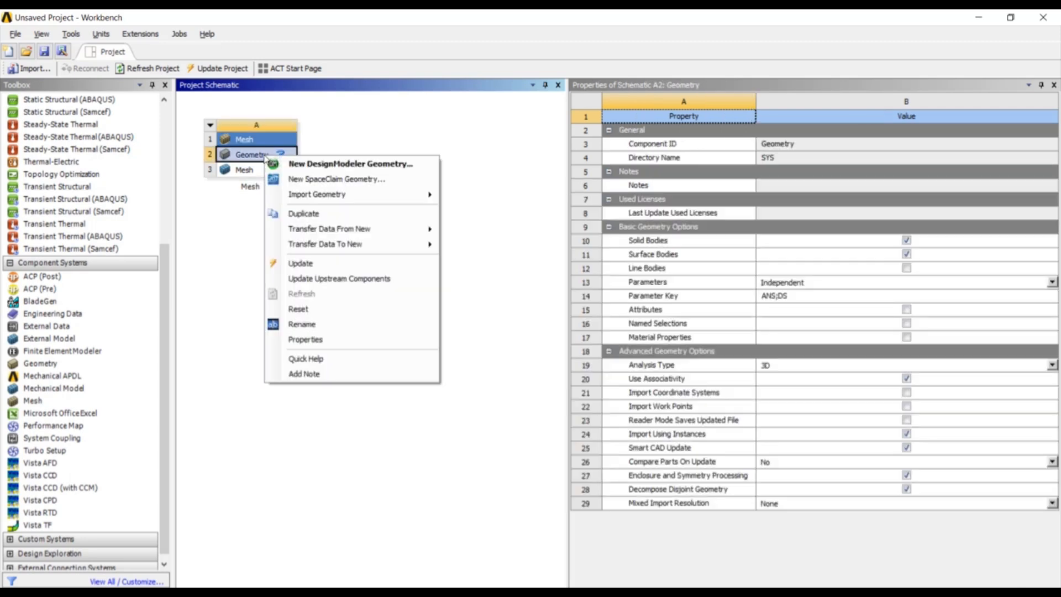
{"action": "mouse_move", "coordinate": [327, 198]}
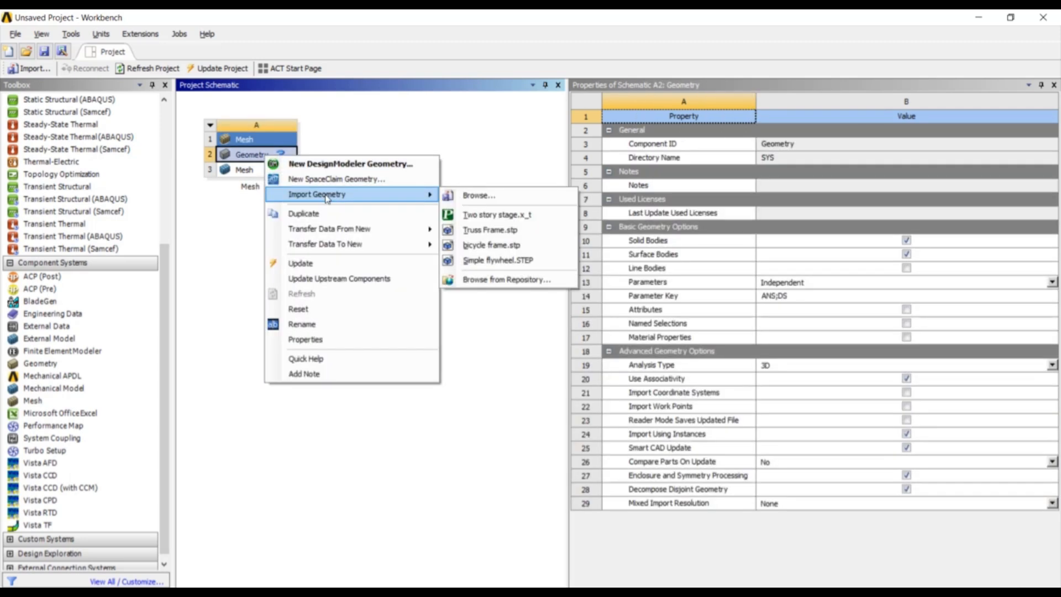
{"action": "left_click", "coordinate": [501, 201]}
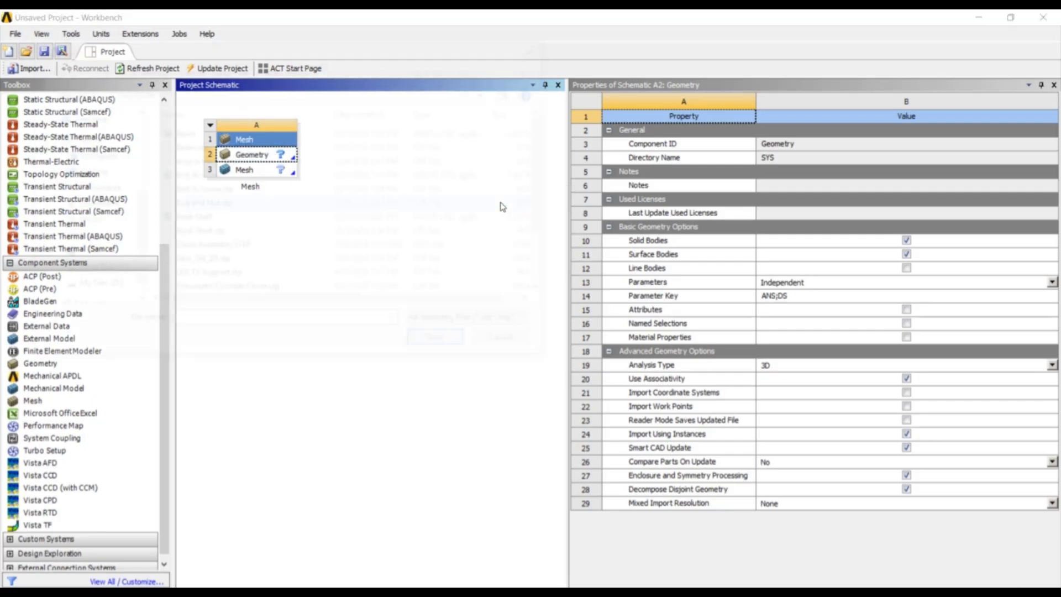
{"action": "left_click", "coordinate": [216, 68]}
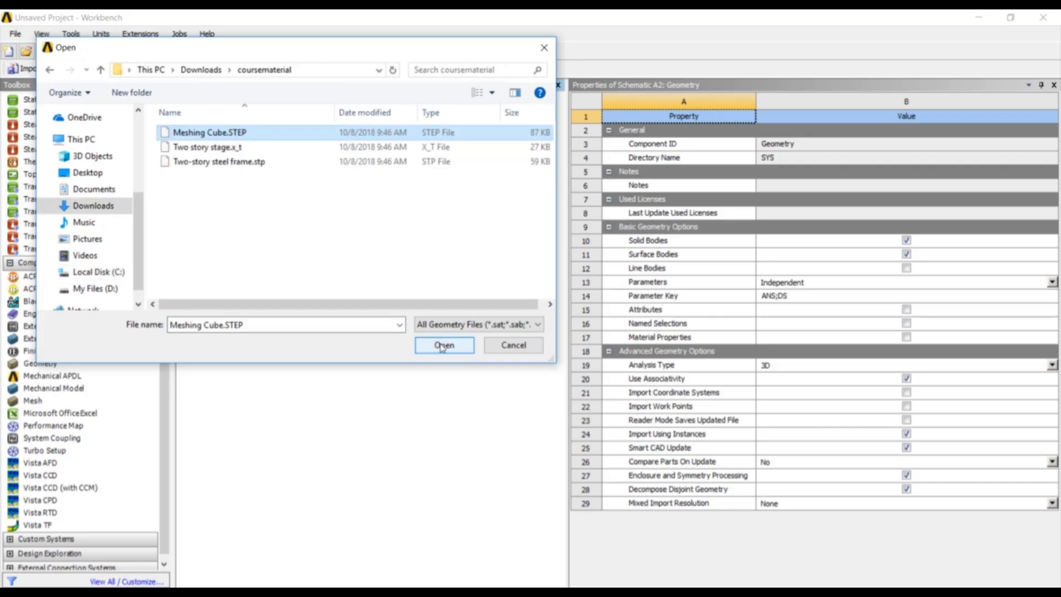
{"action": "left_click", "coordinate": [443, 345]}
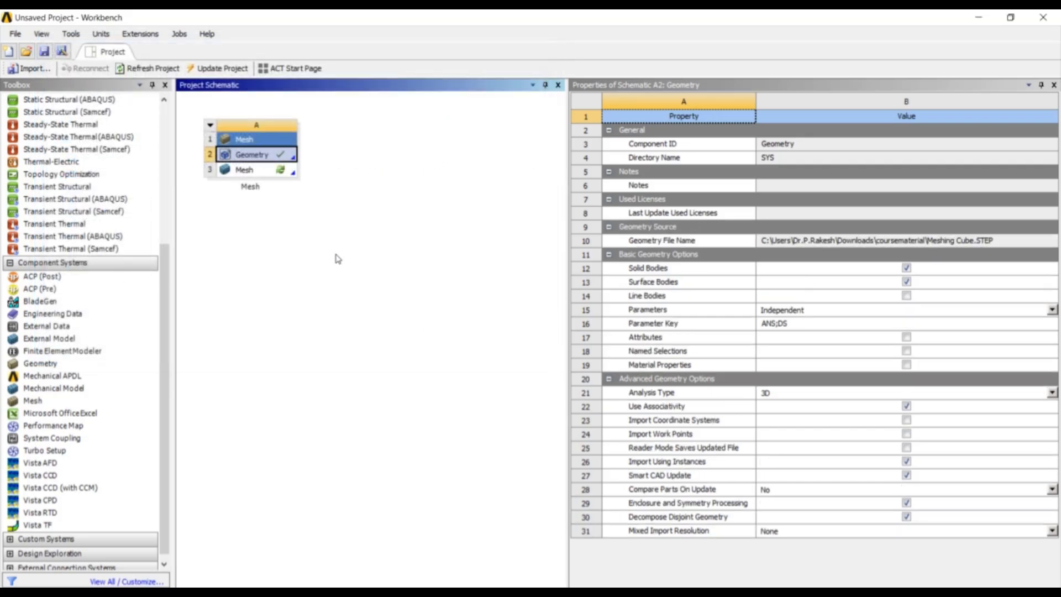
Open the Mesh cell in the meshing editor and generate a default mesh on the cube
{"action": "left_click", "coordinate": [271, 171]}
{"action": "double_click", "coordinate": [271, 172]}
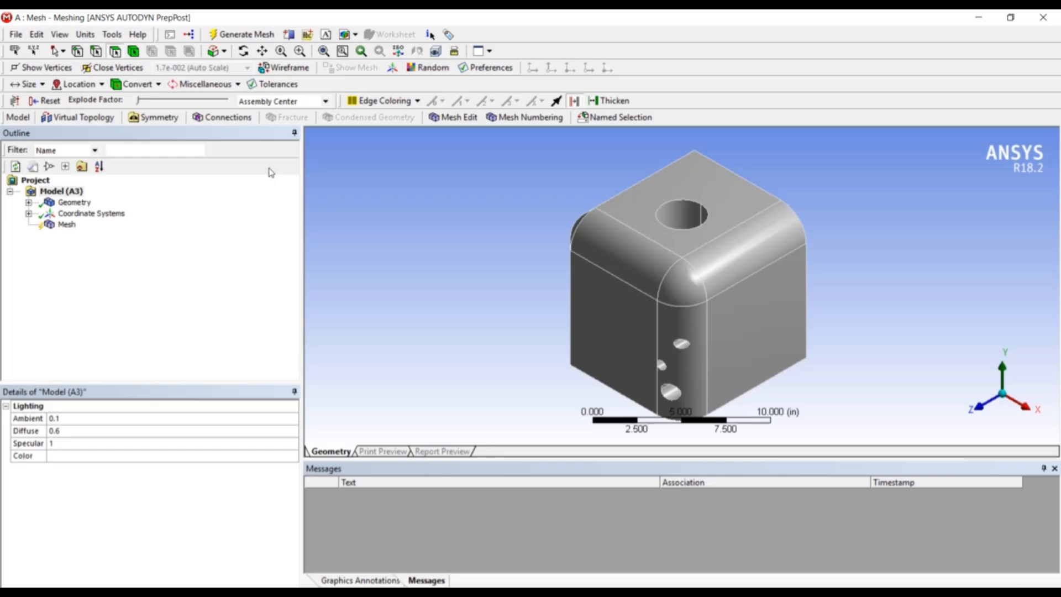
{"action": "middle_click_drag", "start_coordinate": [693, 212], "coordinate": [741, 126]}
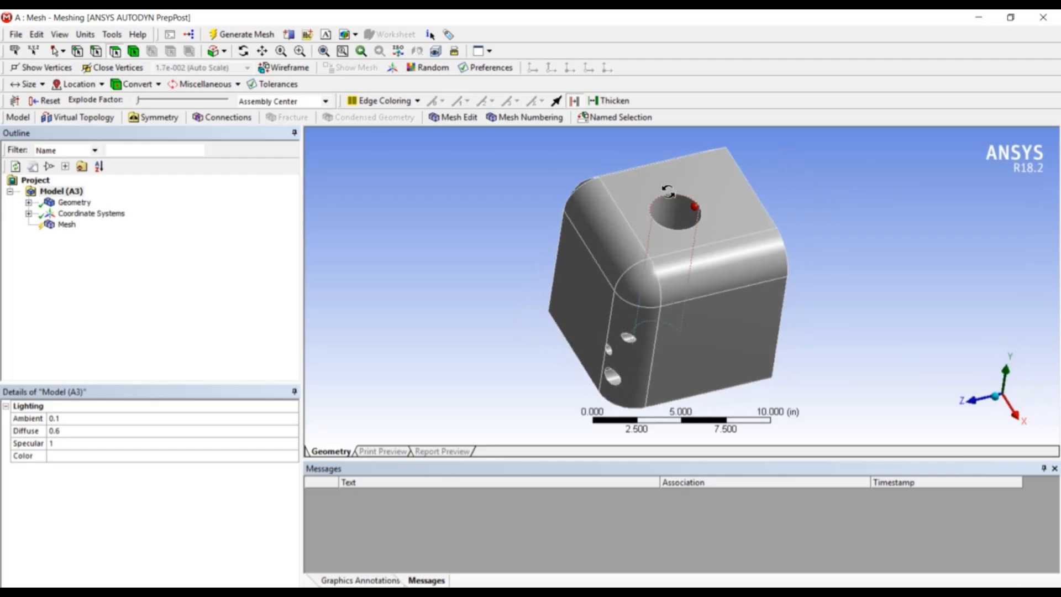
{"action": "middle_click_drag", "start_coordinate": [688, 227], "coordinate": [655, 205]}
{"action": "scroll", "coordinate": [725, 267], "scroll_direction": "up", "scroll_amount": 4}
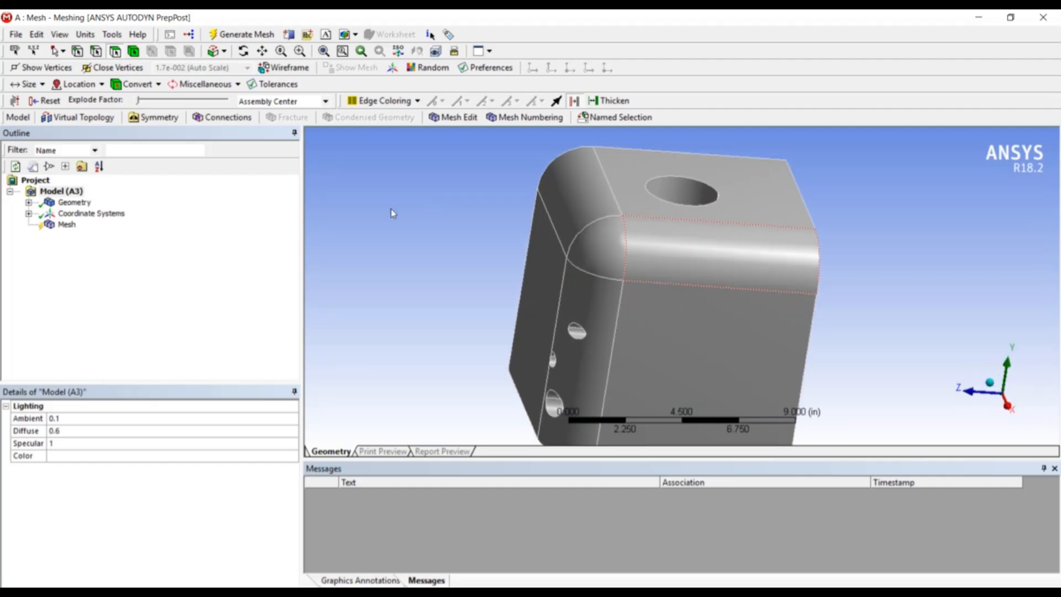
{"action": "scroll", "coordinate": [400, 211], "scroll_direction": "down", "scroll_amount": 2}
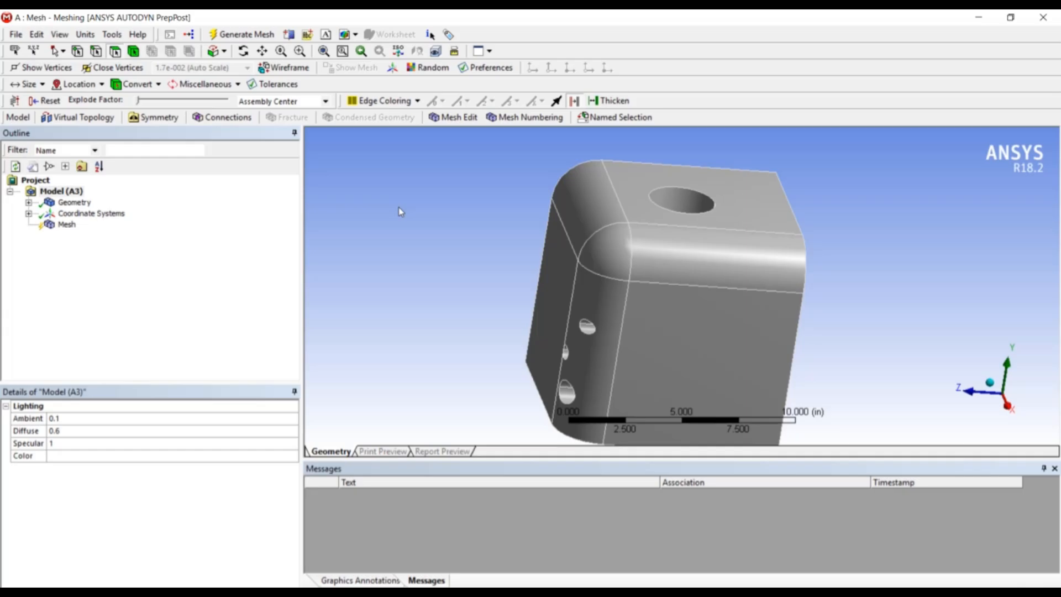
{"action": "left_click", "coordinate": [68, 228]}
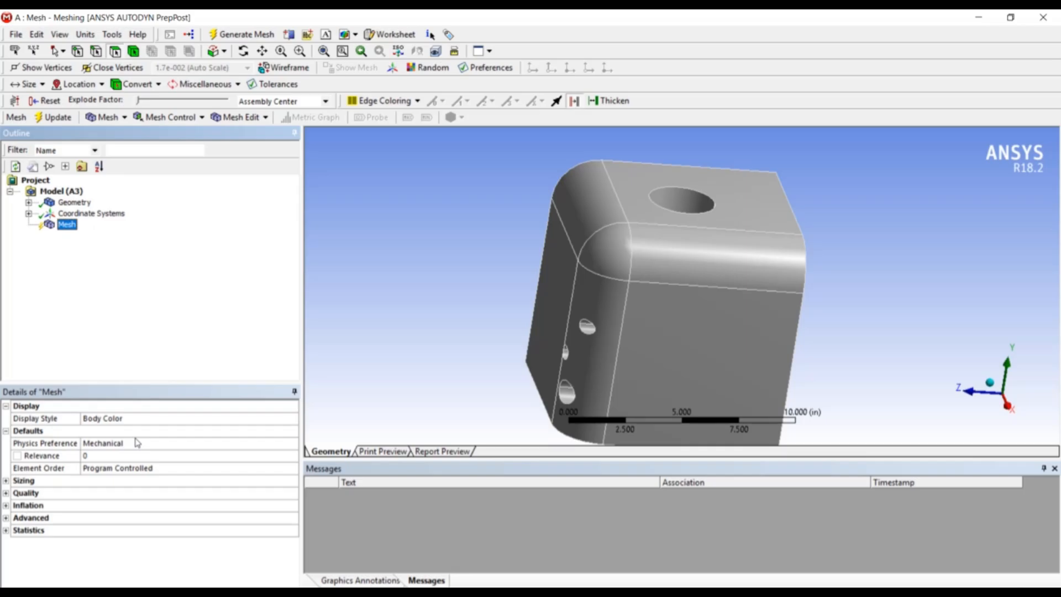
{"action": "right_click", "coordinate": [65, 225]}
{"action": "left_click", "coordinate": [85, 277]}
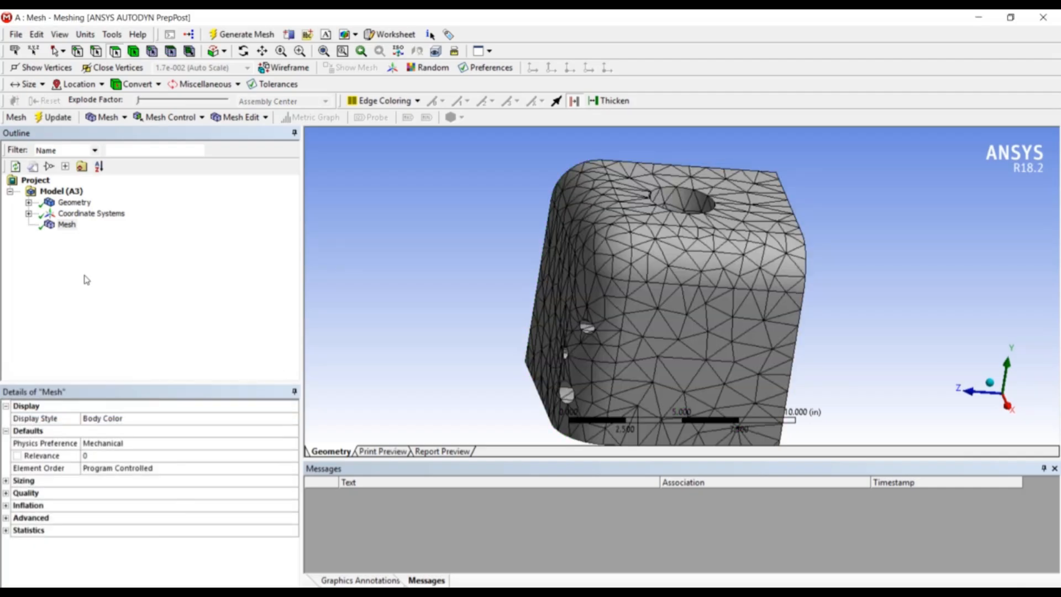
Set the mesh Physics Preference to CFD and regenerate the mesh
{"action": "left_click", "coordinate": [6, 531]}
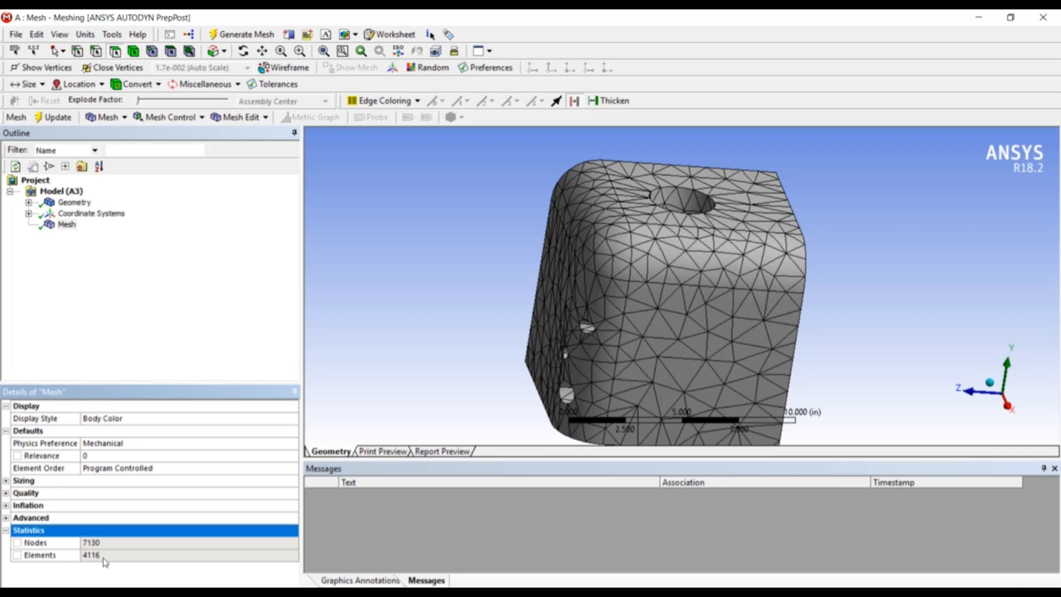
{"action": "left_click", "coordinate": [91, 449]}
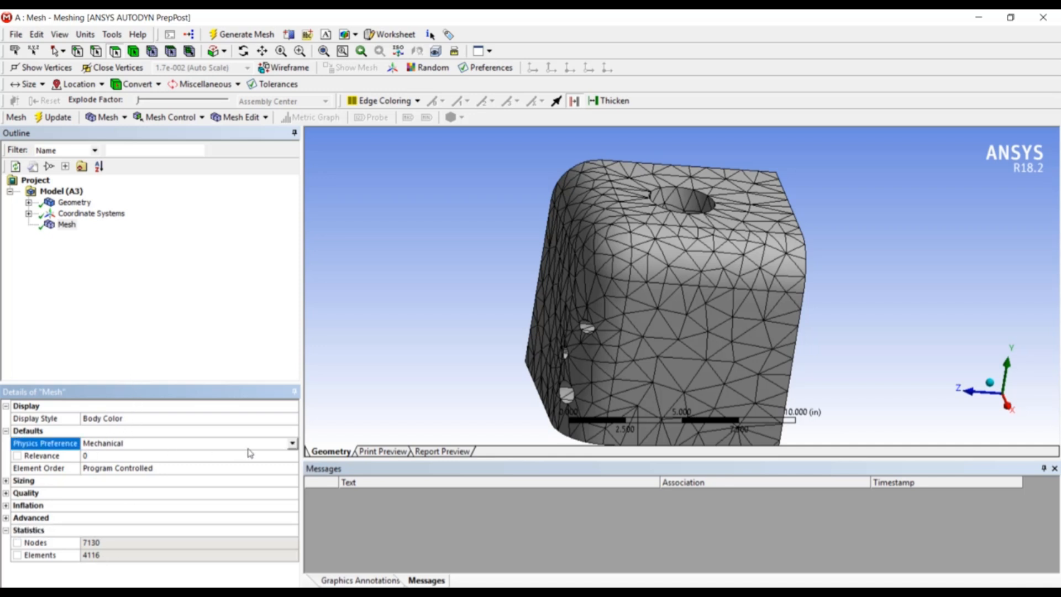
{"action": "left_click", "coordinate": [293, 446]}
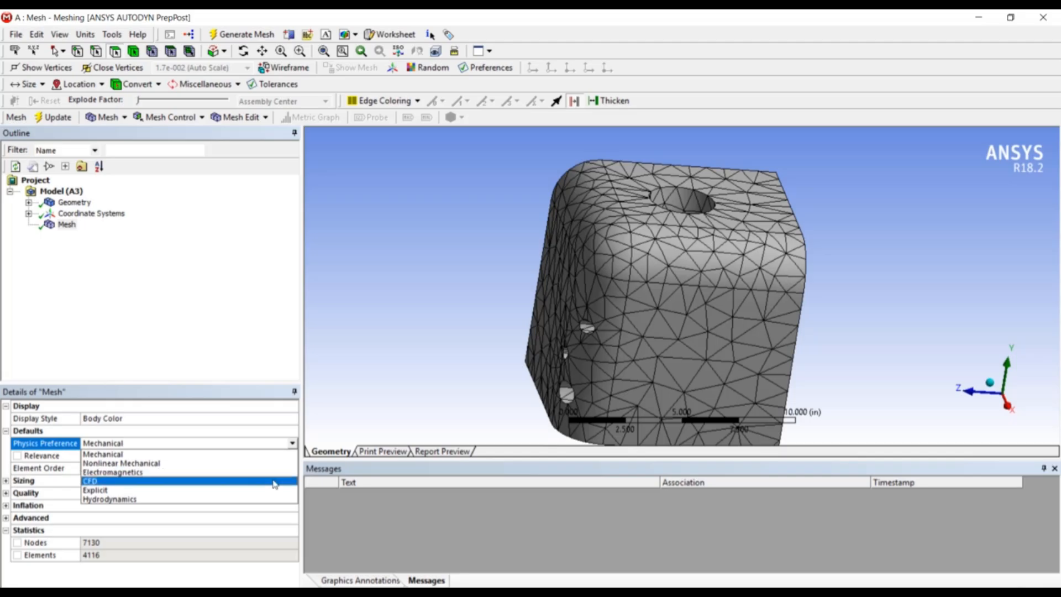
{"action": "left_click", "coordinate": [275, 483]}
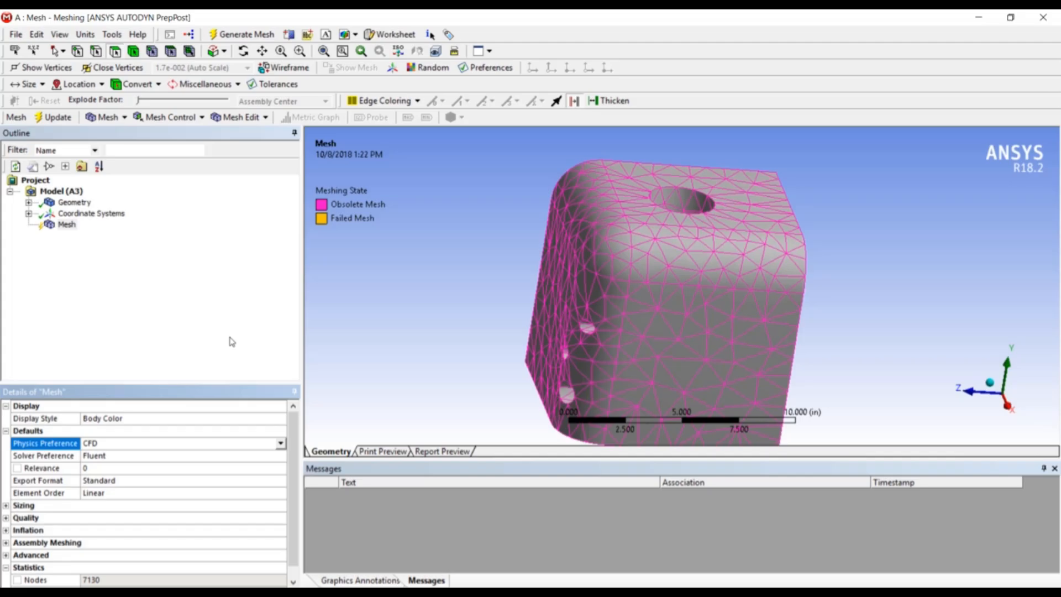
{"action": "right_click", "coordinate": [65, 226]}
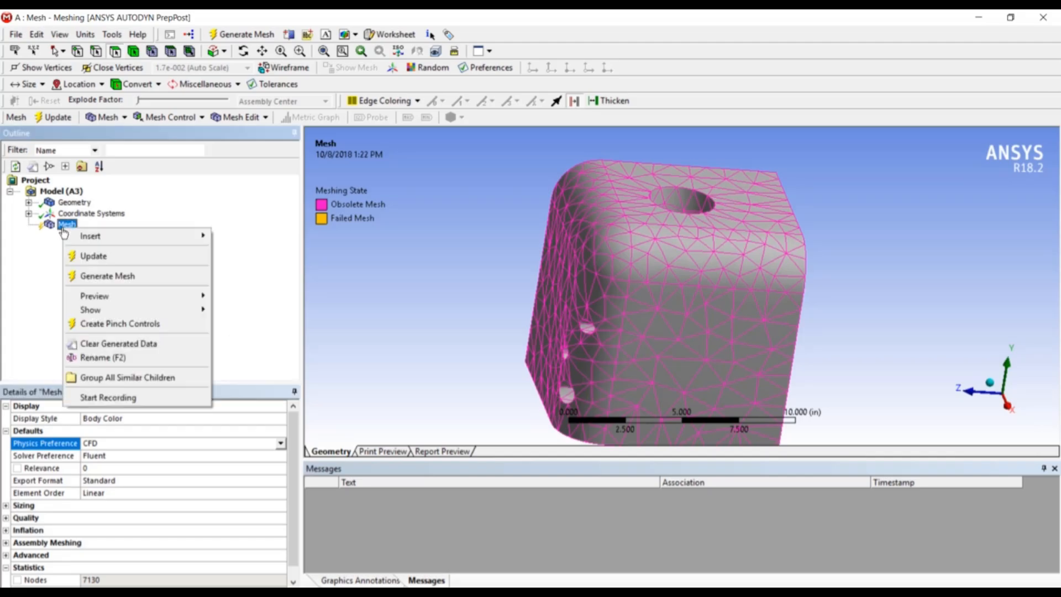
{"action": "left_click", "coordinate": [96, 276]}
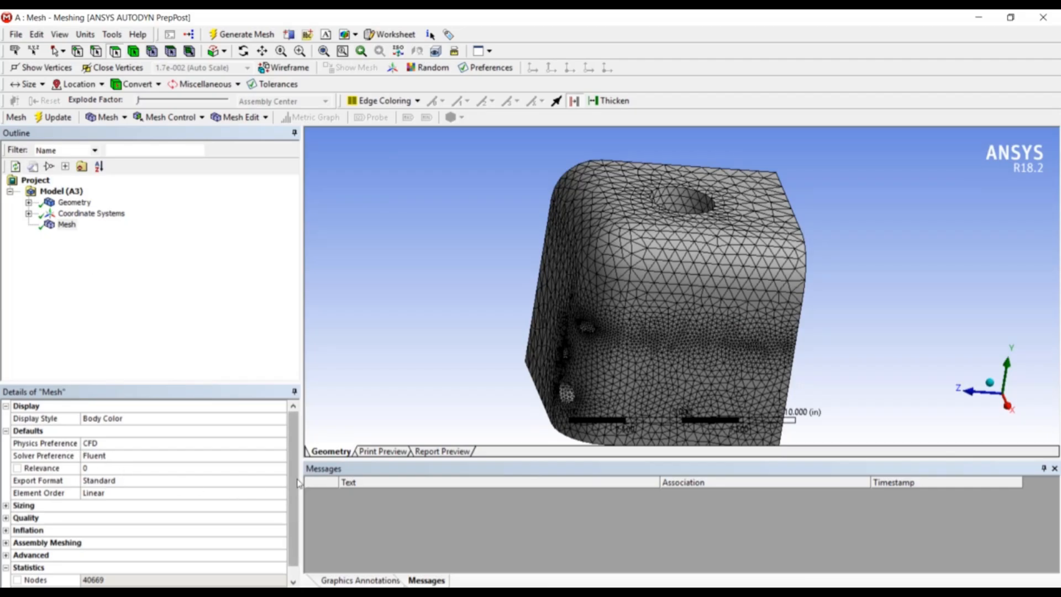
Set the Physics Preference back to Mechanical and regenerate the mesh
{"action": "scroll", "coordinate": [298, 504], "scroll_direction": "down", "scroll_amount": 1}
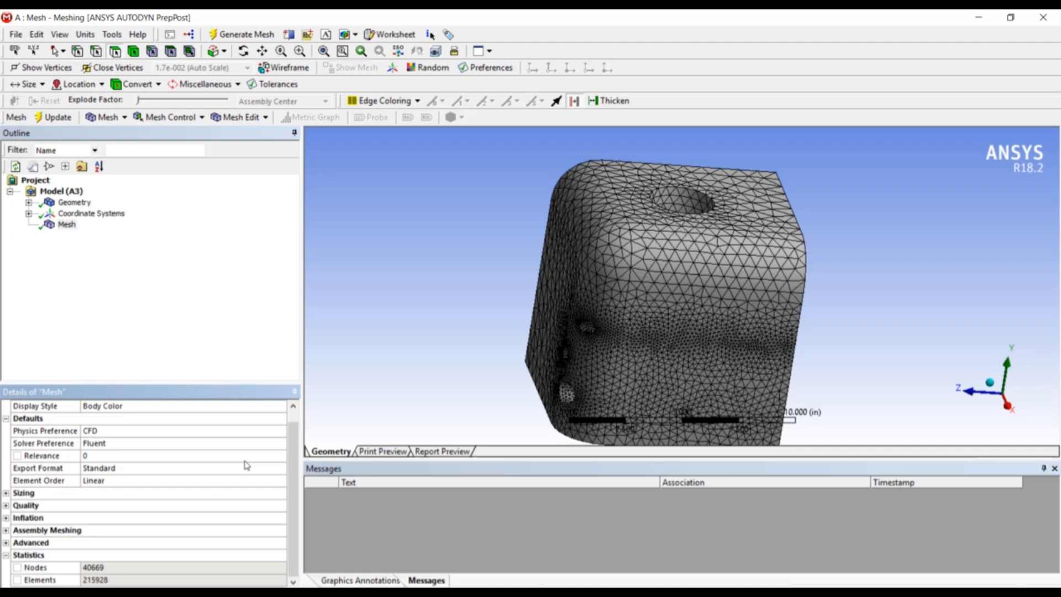
{"action": "left_click", "coordinate": [280, 446]}
{"action": "left_click", "coordinate": [280, 445]}
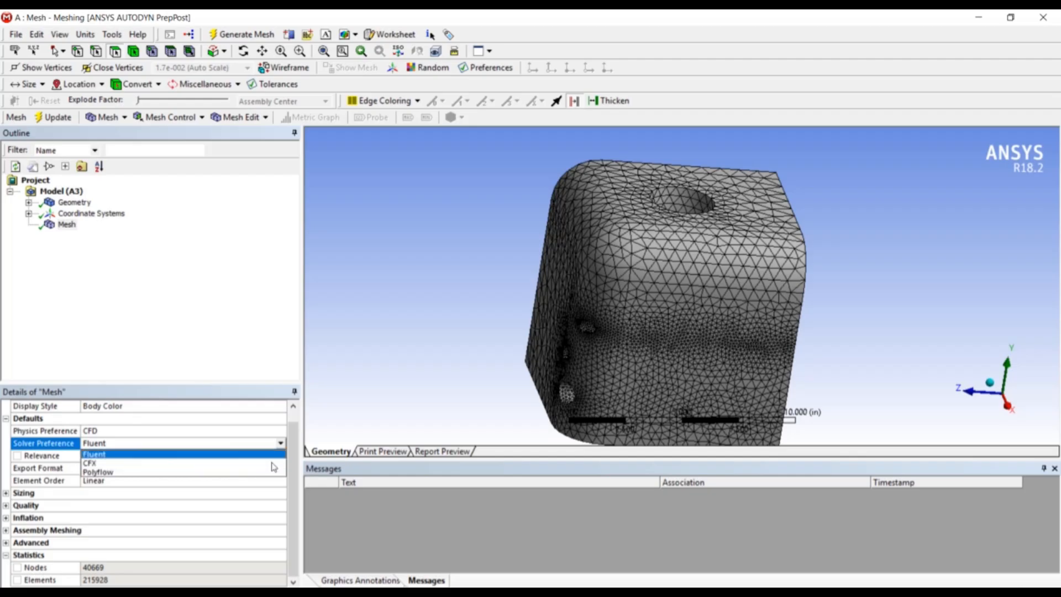
{"action": "left_click", "coordinate": [280, 434]}
{"action": "left_click", "coordinate": [279, 434]}
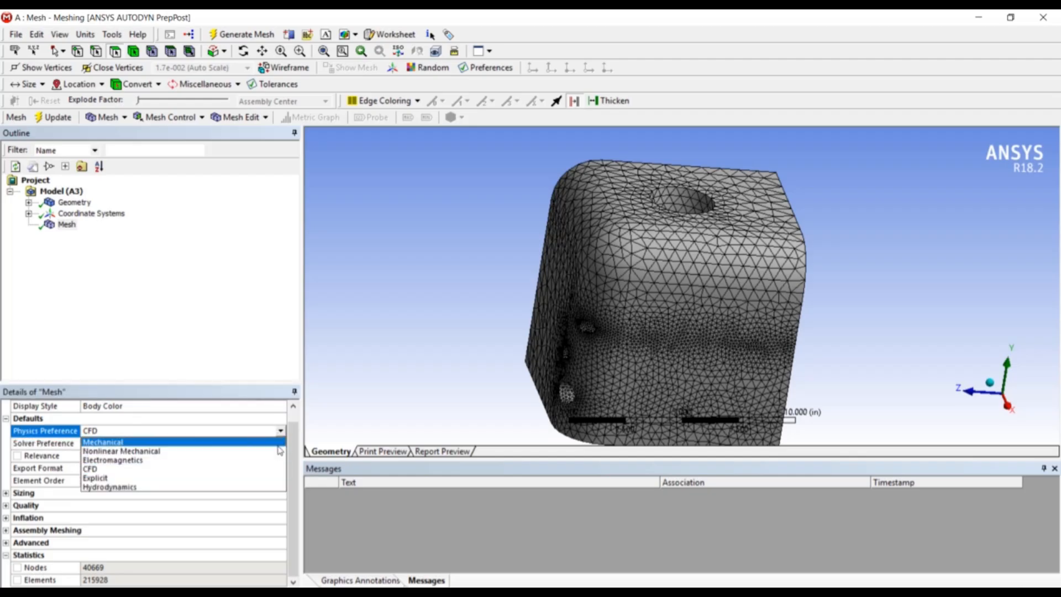
{"action": "left_click", "coordinate": [280, 441]}
{"action": "right_click", "coordinate": [70, 232]}
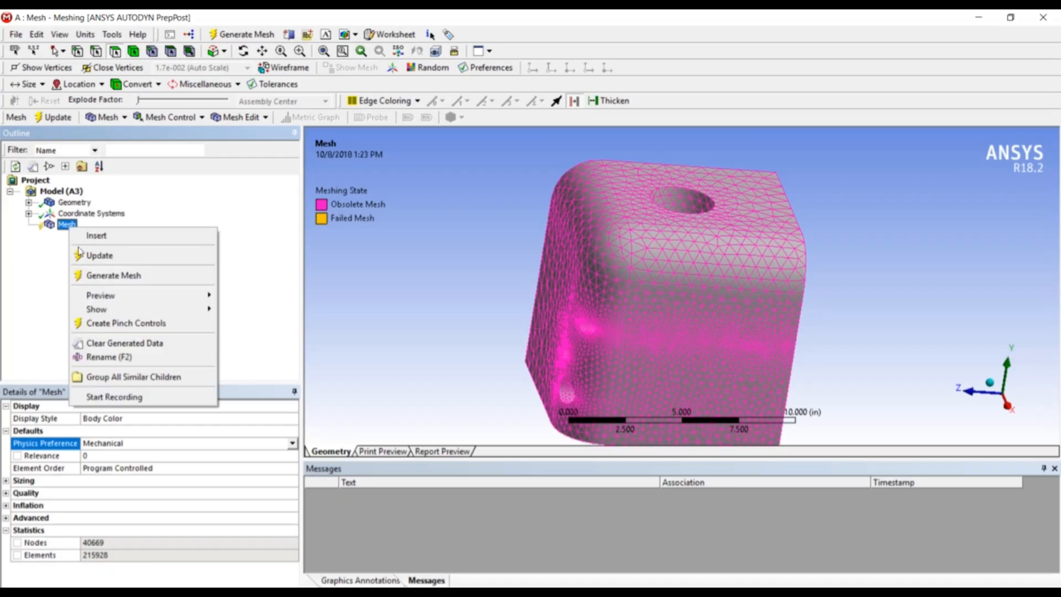
{"action": "left_click", "coordinate": [87, 272]}
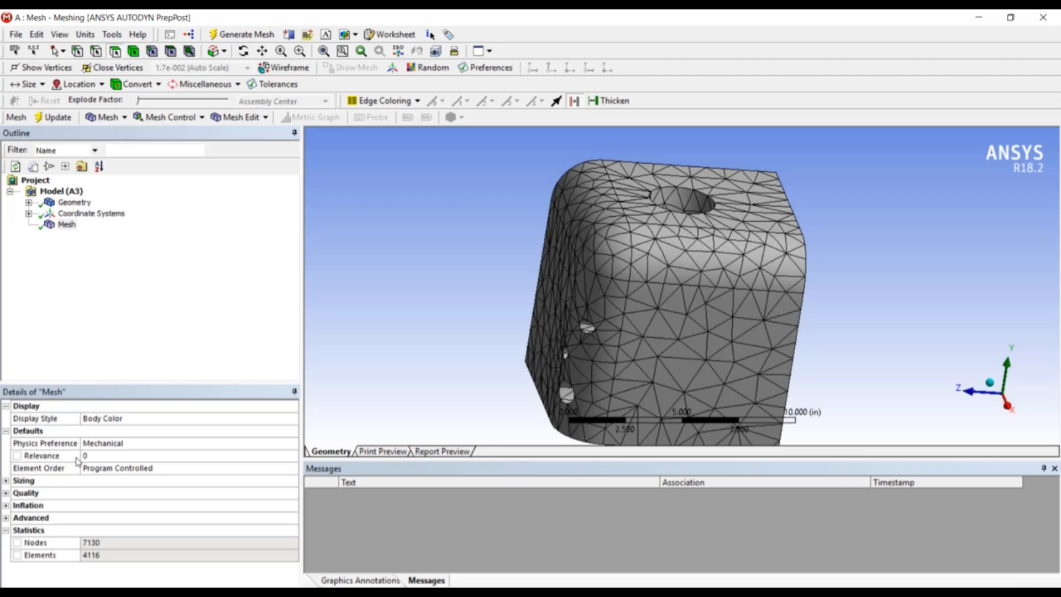
Set the mesh Relevance to -100
{"action": "left_click", "coordinate": [106, 454]}
{"action": "type", "text": "-100"}
{"action": "key", "text": "Return"}
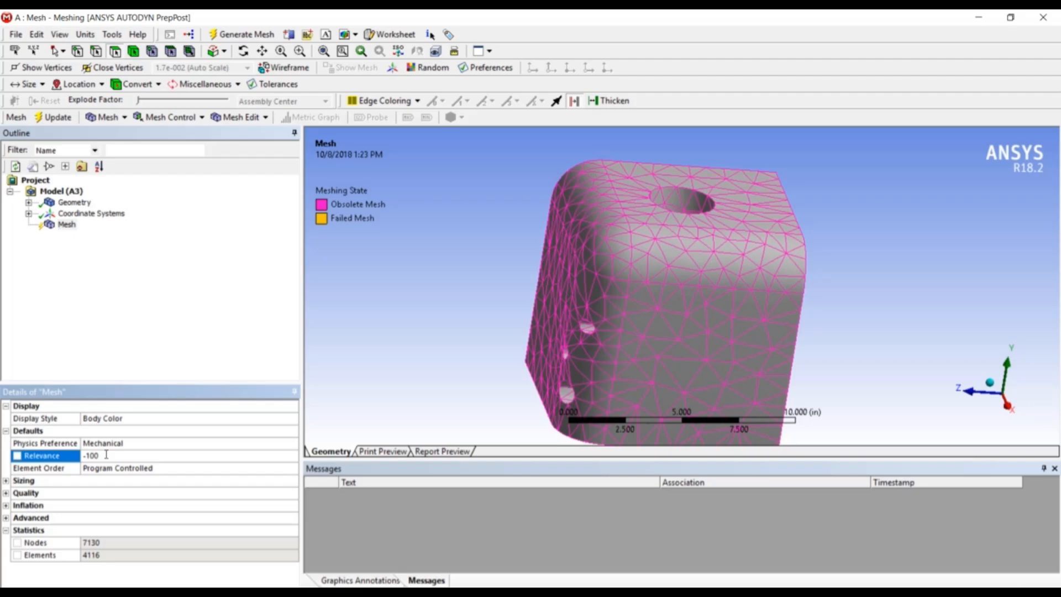
Set the mesh Relevance to 0 and regenerate the mesh
{"action": "left_click", "coordinate": [106, 455]}
{"action": "type", "text": "0"}
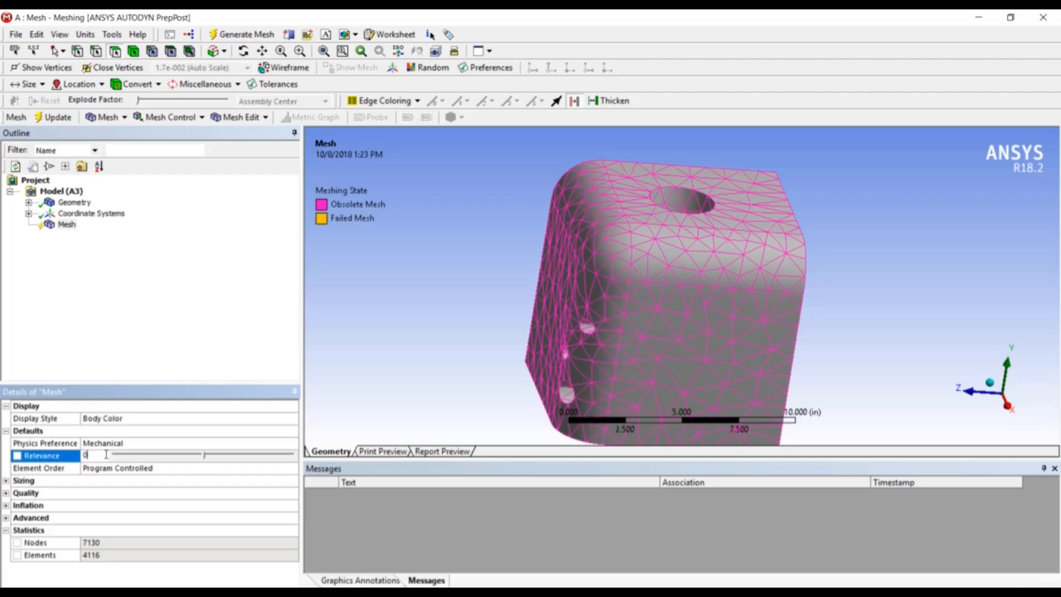
{"action": "key", "text": "Return"}
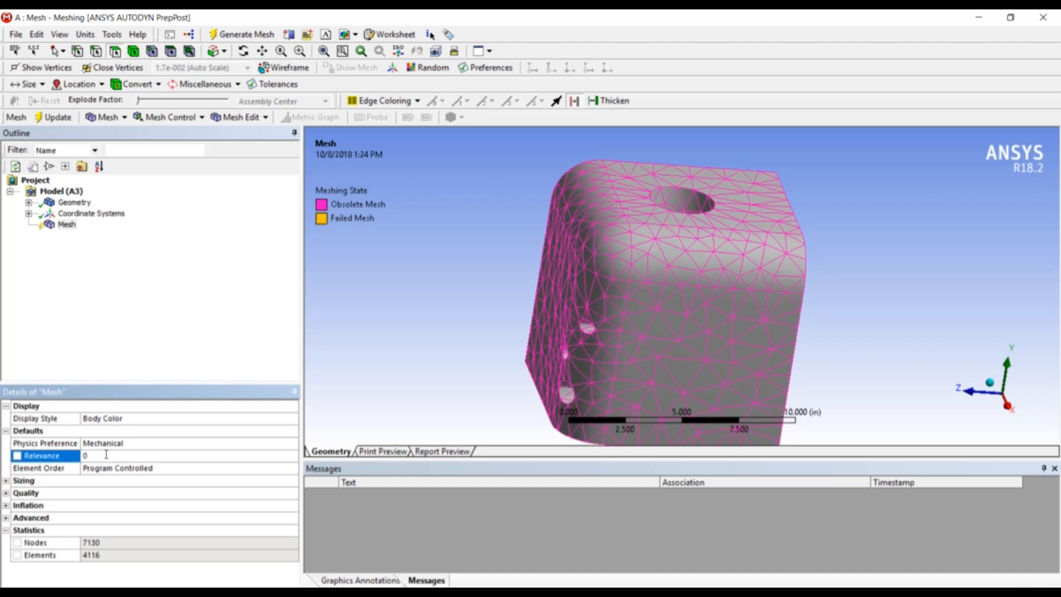
{"action": "right_click", "coordinate": [67, 225]}
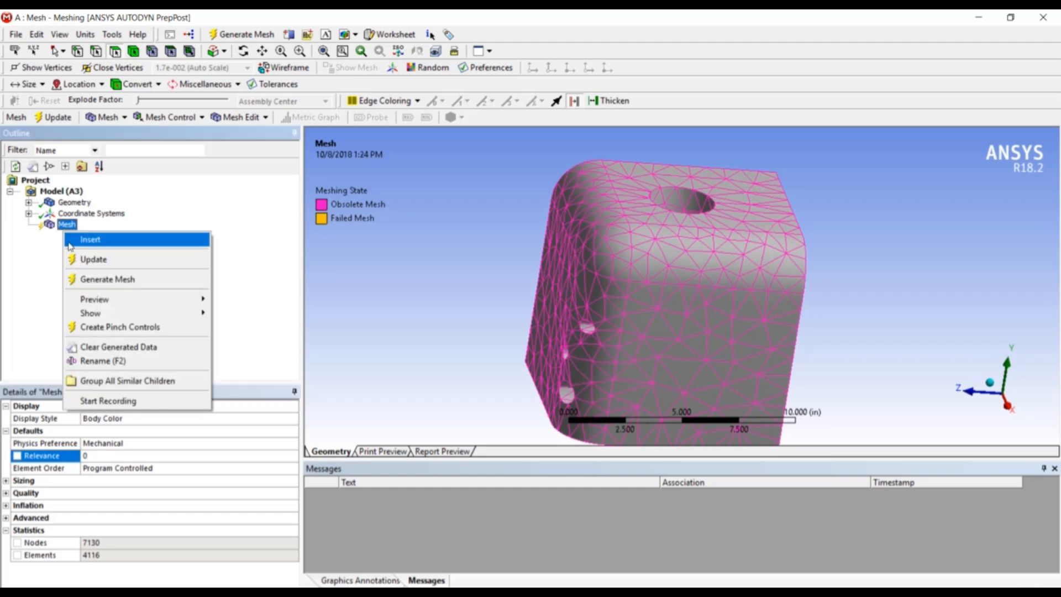
{"action": "left_click", "coordinate": [94, 281]}
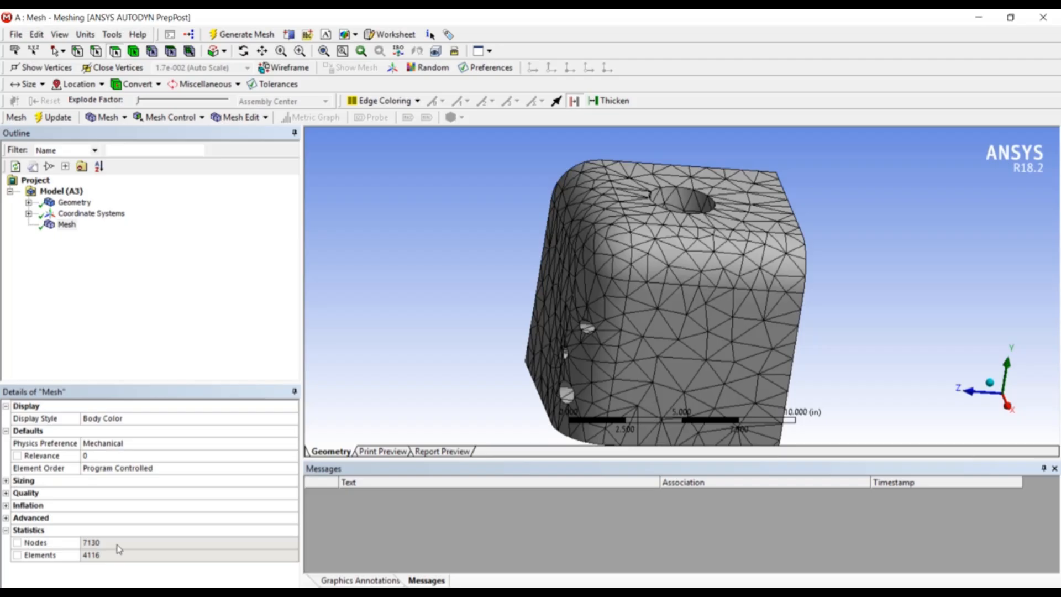
Set the mesh Relevance to -100 and regenerate the mesh
{"action": "left_click", "coordinate": [92, 458]}
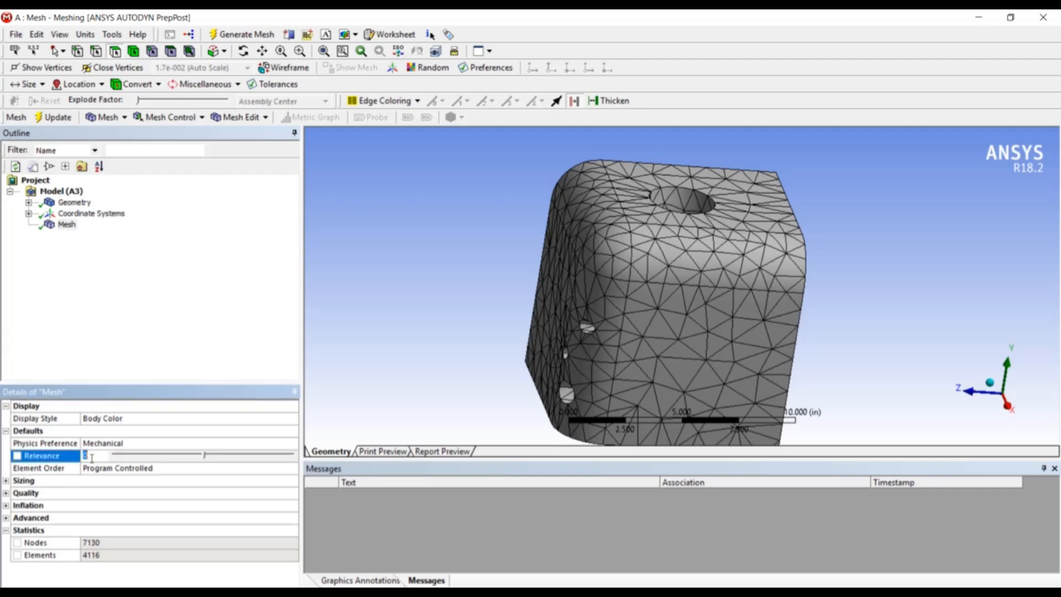
{"action": "type", "text": "-100"}
{"action": "key", "text": "Return"}
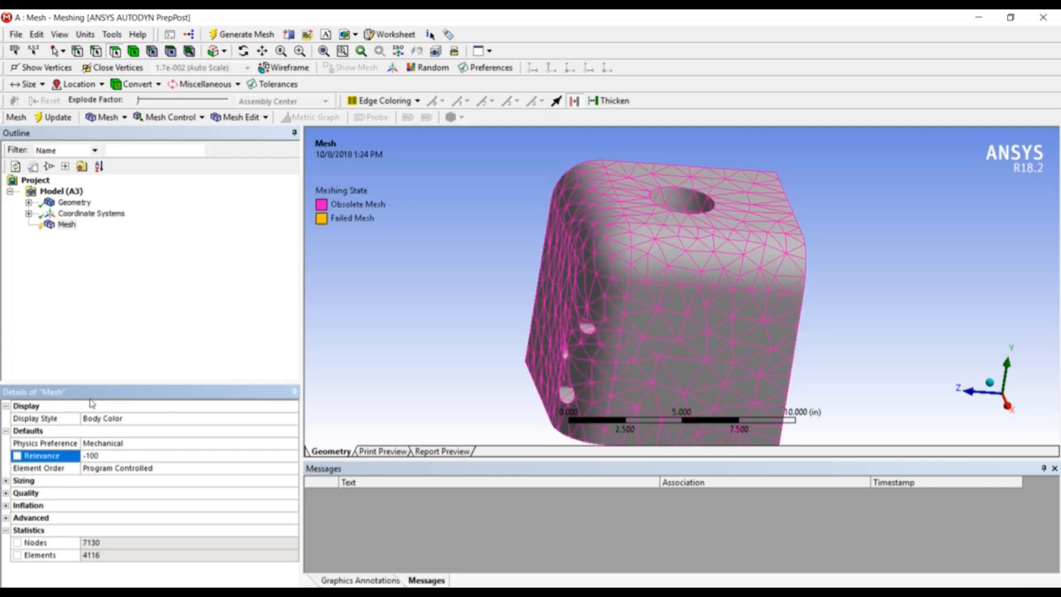
{"action": "right_click", "coordinate": [66, 225]}
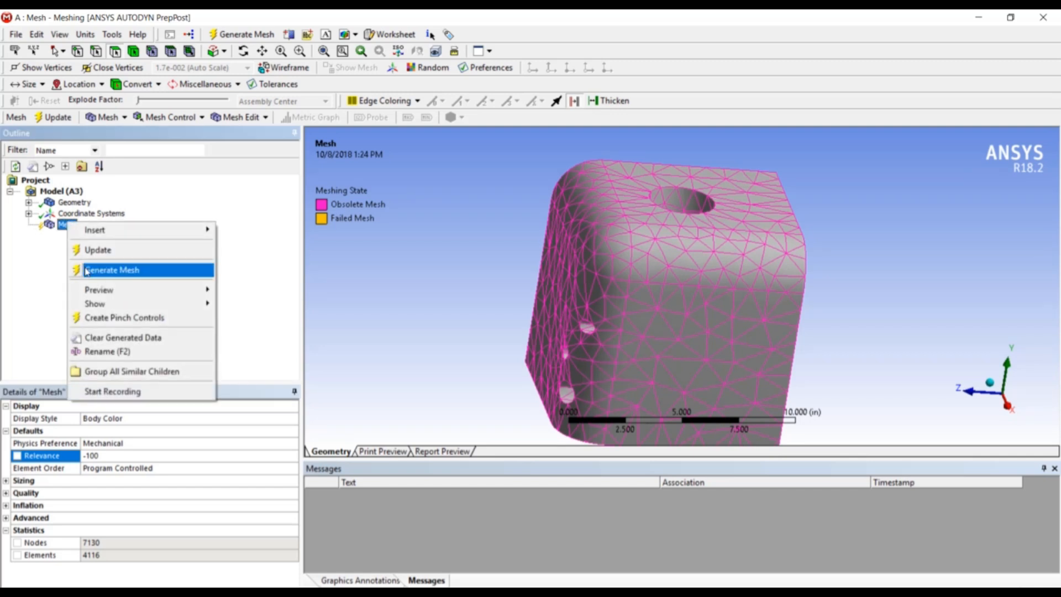
{"action": "left_click", "coordinate": [89, 270]}
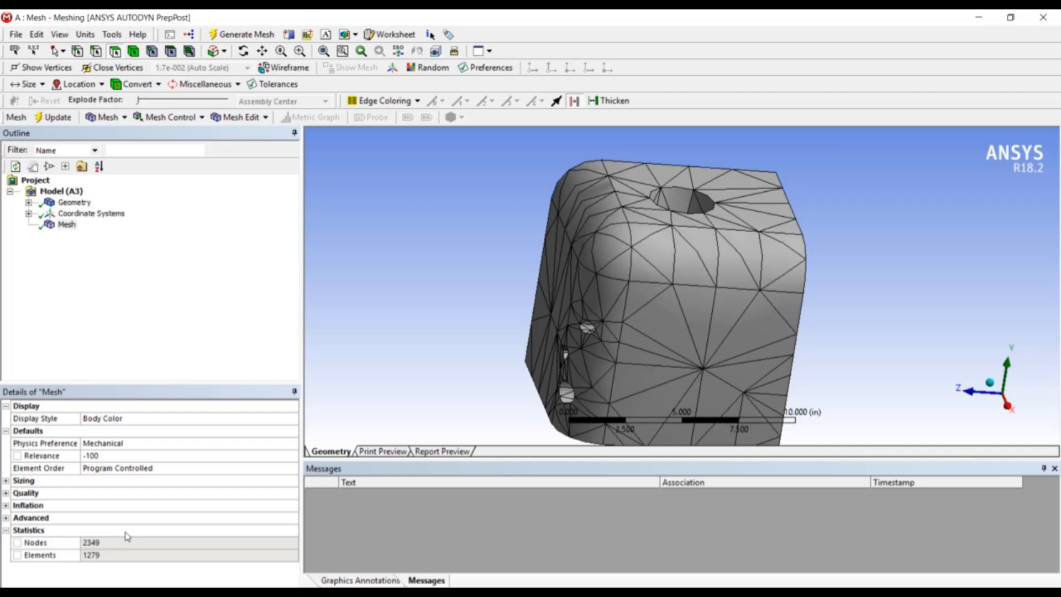
Set the mesh Relevance to 100
{"action": "left_click", "coordinate": [104, 455]}
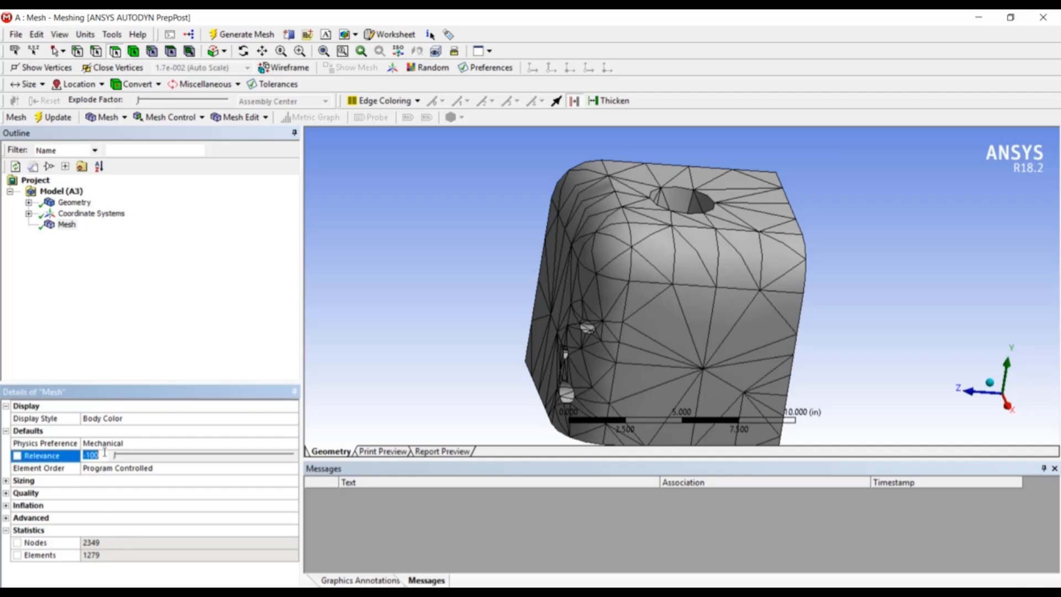
{"action": "type", "text": "100"}
{"action": "key", "text": "Return"}
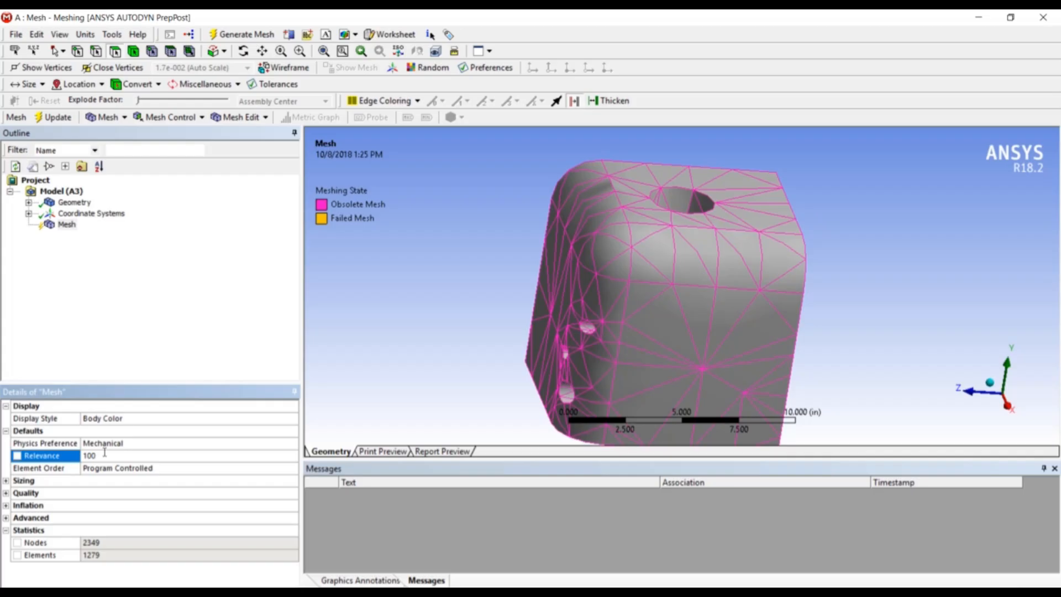
Generate the mesh with Relevance set to 100
{"action": "right_click", "coordinate": [69, 216]}
{"action": "right_click", "coordinate": [60, 226]}
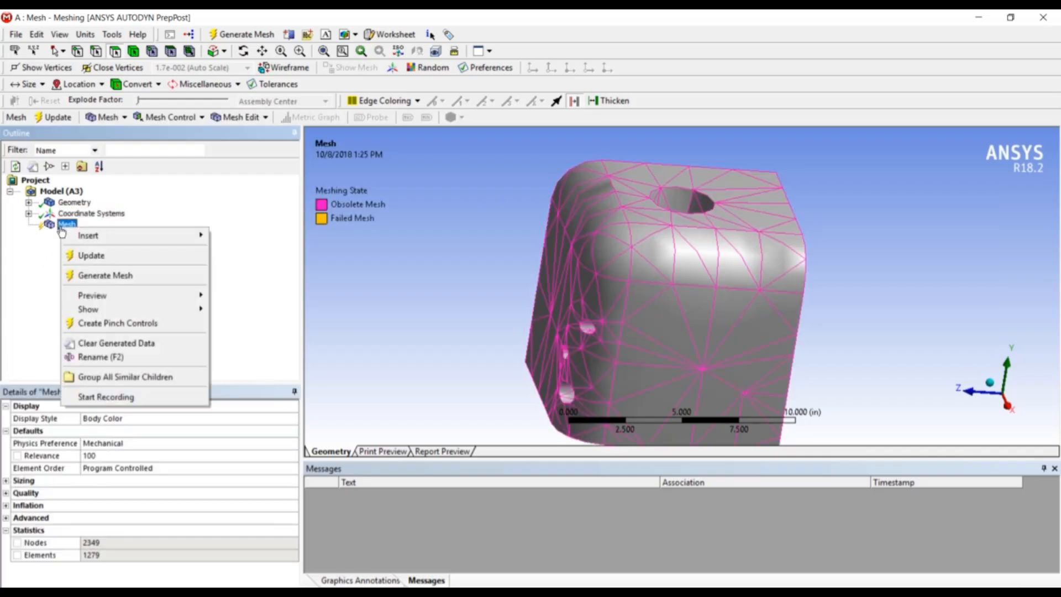
{"action": "left_click", "coordinate": [92, 279]}
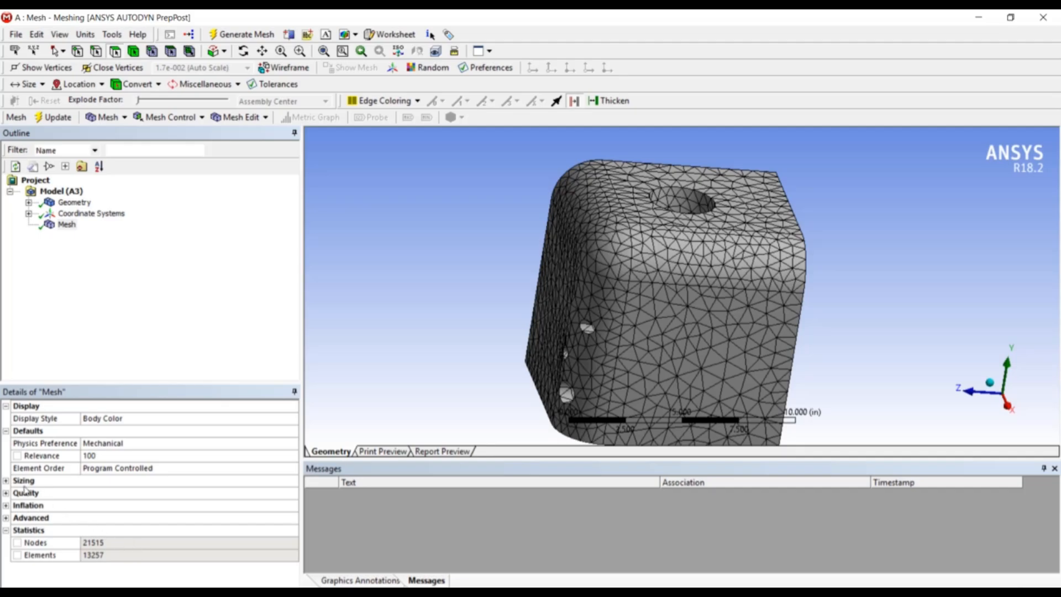
Expand the Sizing settings and set the Relevance Center to Fine
{"action": "left_click", "coordinate": [6, 481]}
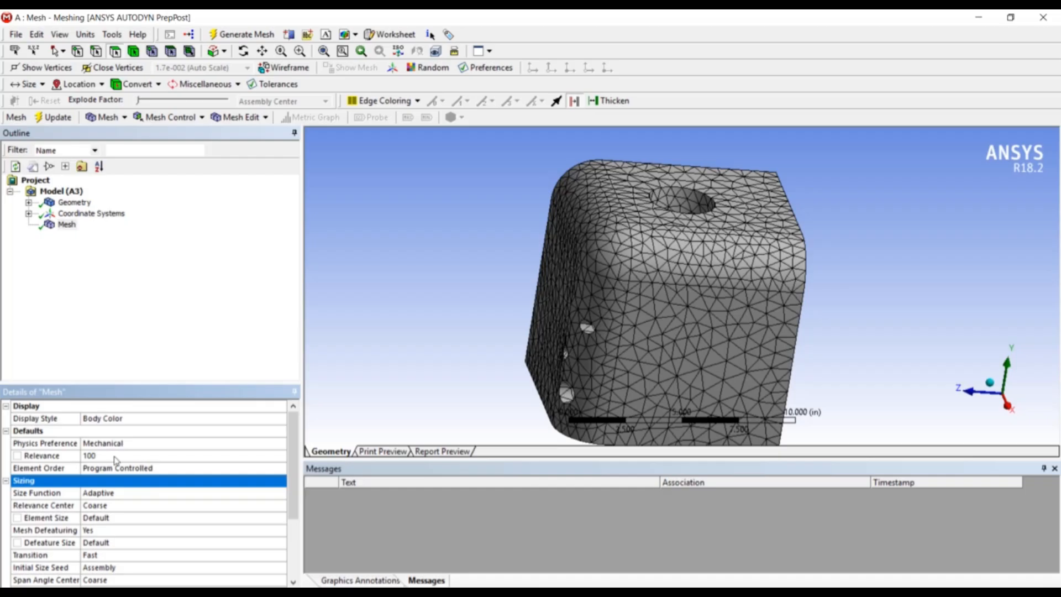
{"action": "left_click", "coordinate": [98, 509]}
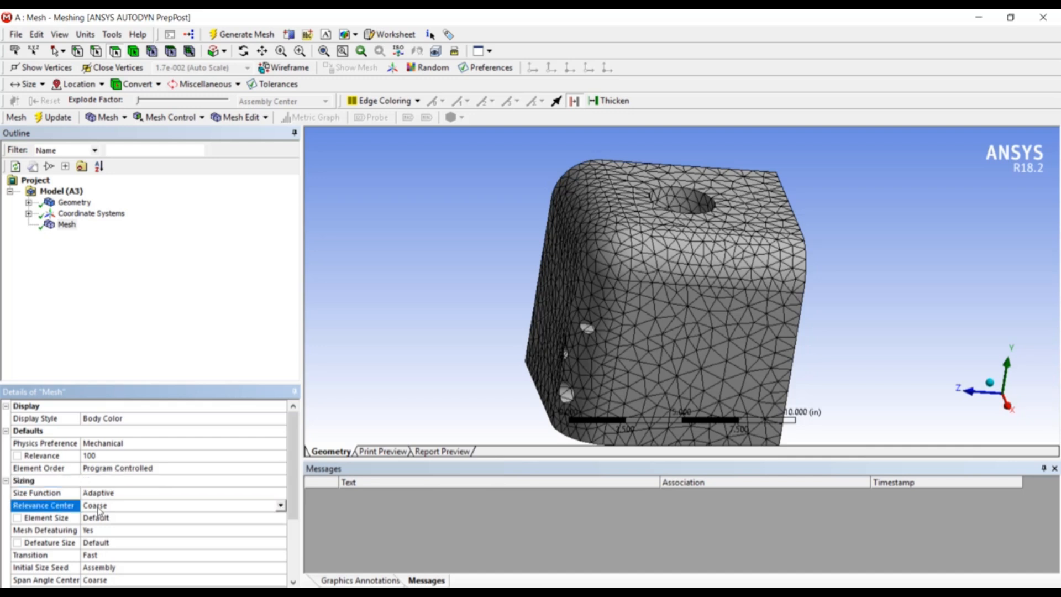
{"action": "left_click", "coordinate": [280, 505]}
{"action": "left_click", "coordinate": [263, 535]}
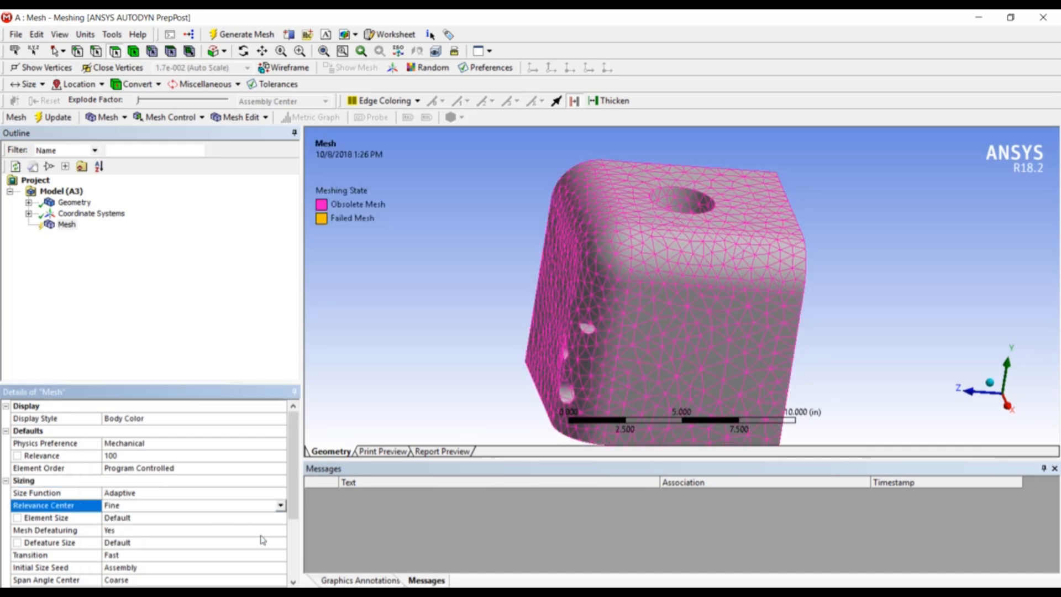
Regenerate the mesh with the Fine relevance center and inspect the mesh statistics
{"action": "left_click_drag", "start_coordinate": [297, 476], "coordinate": [297, 534]}
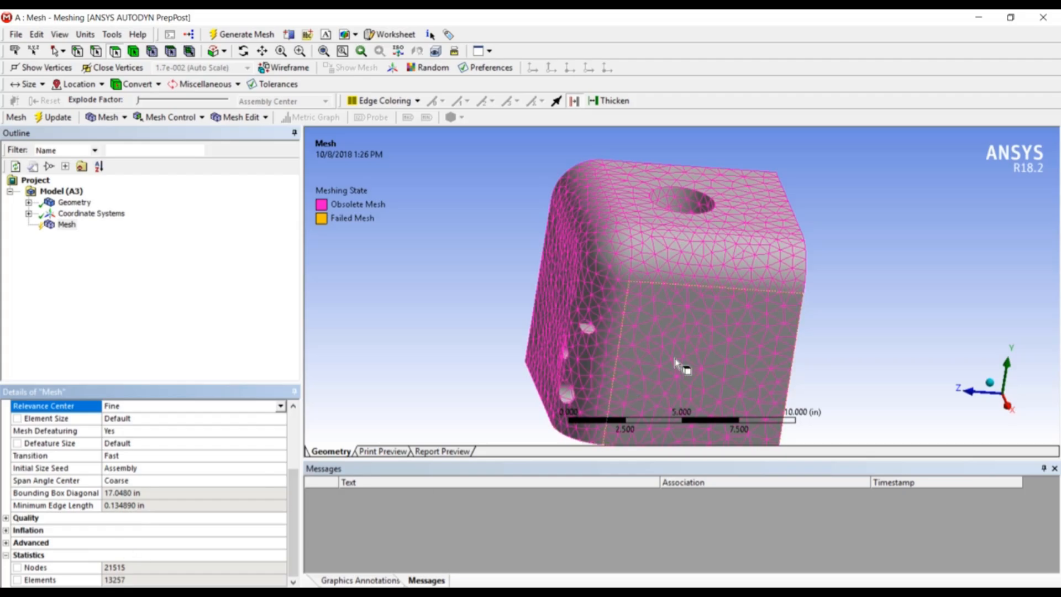
{"action": "left_click_drag", "start_coordinate": [293, 525], "coordinate": [293, 467]}
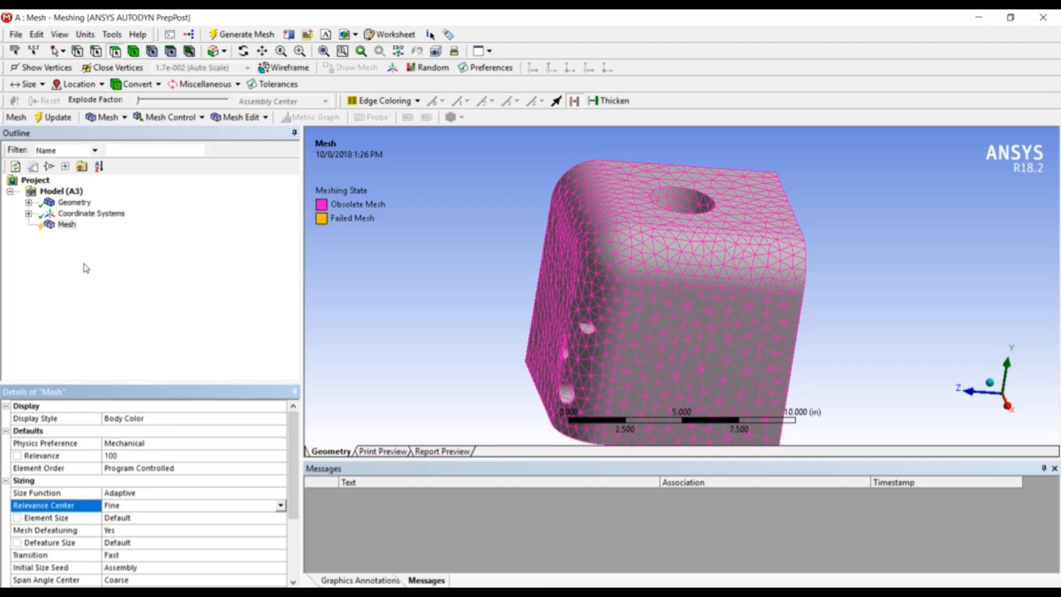
{"action": "right_click", "coordinate": [66, 226]}
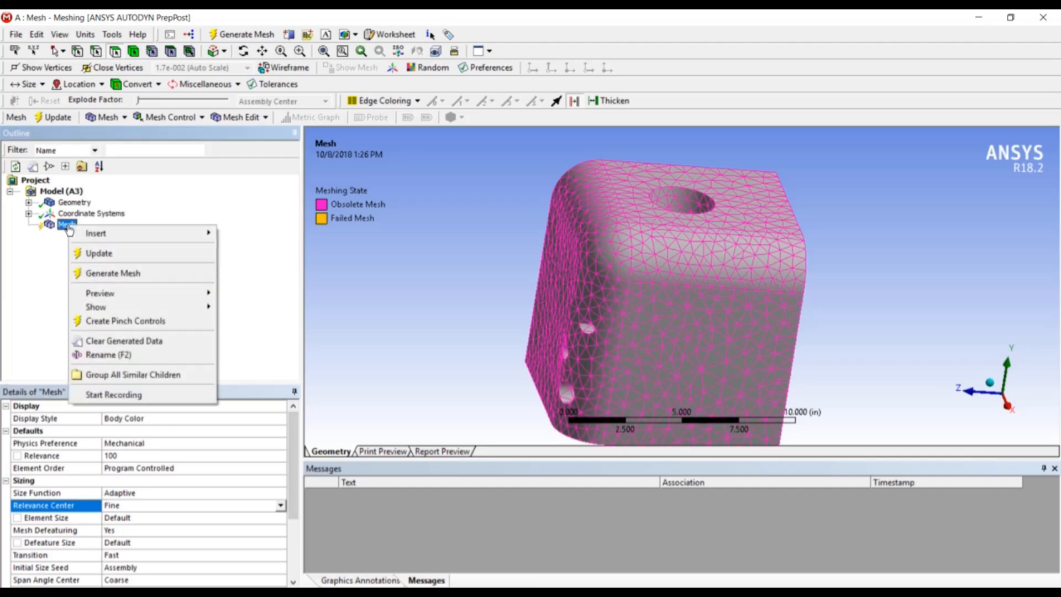
{"action": "left_click", "coordinate": [88, 273]}
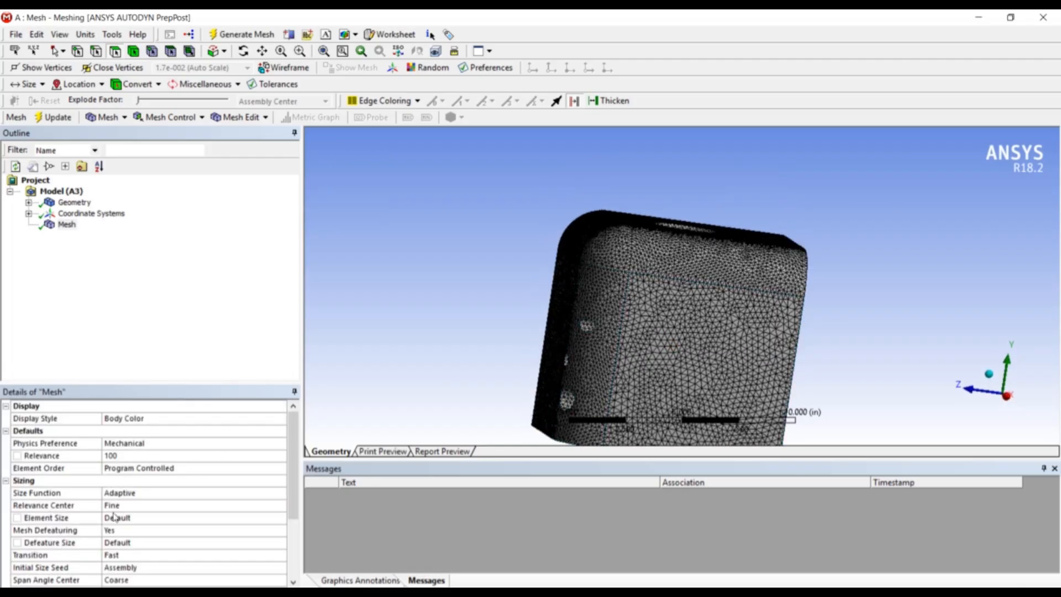
{"action": "middle_click_drag", "start_coordinate": [696, 366], "coordinate": [572, 383]}
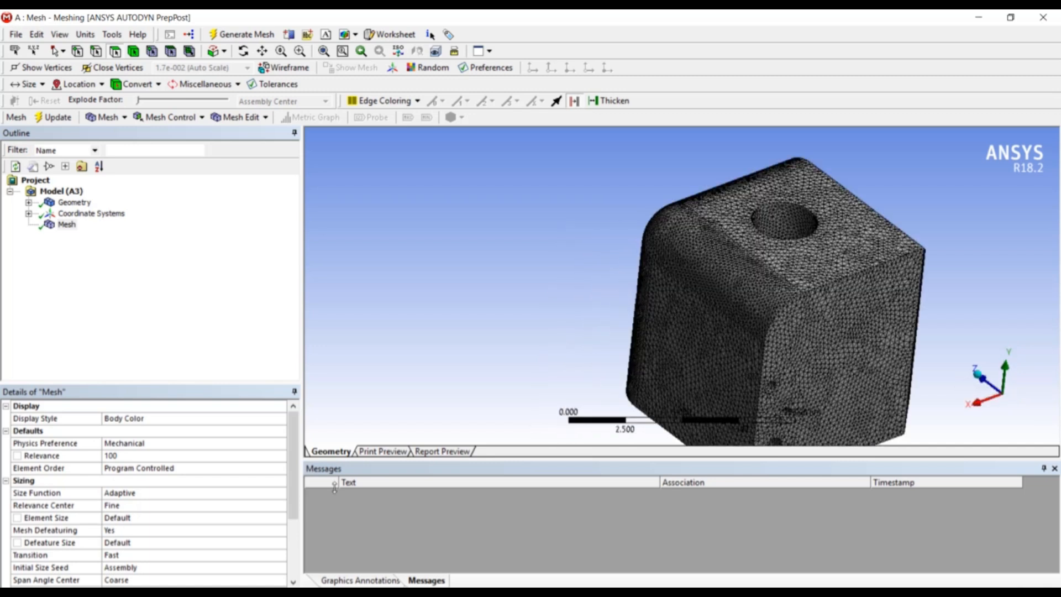
{"action": "left_click_drag", "start_coordinate": [293, 496], "coordinate": [288, 541]}
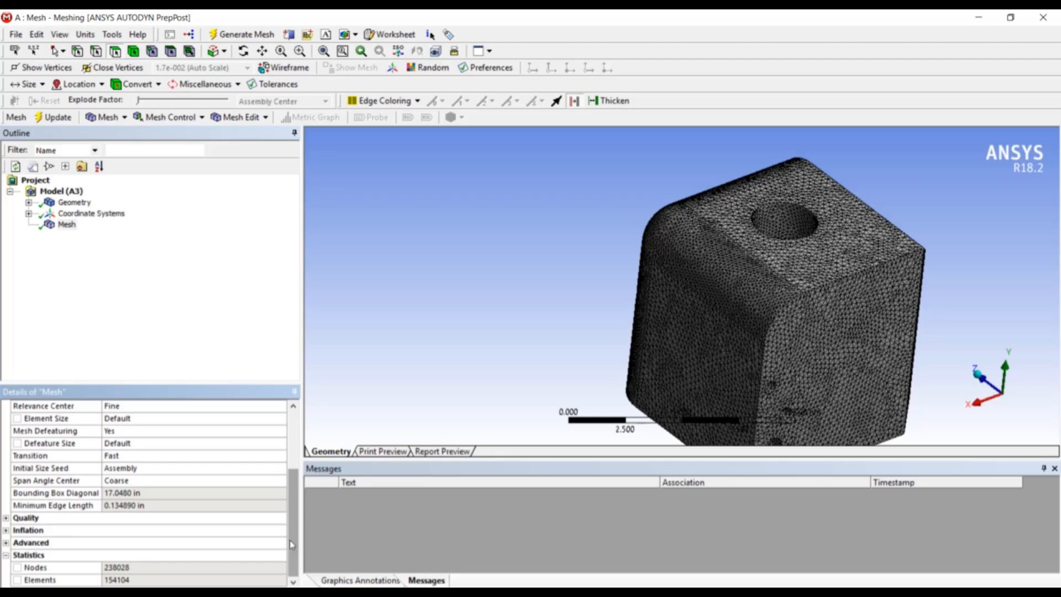
{"action": "scroll", "coordinate": [290, 539], "scroll_direction": "up", "scroll_amount": 3}
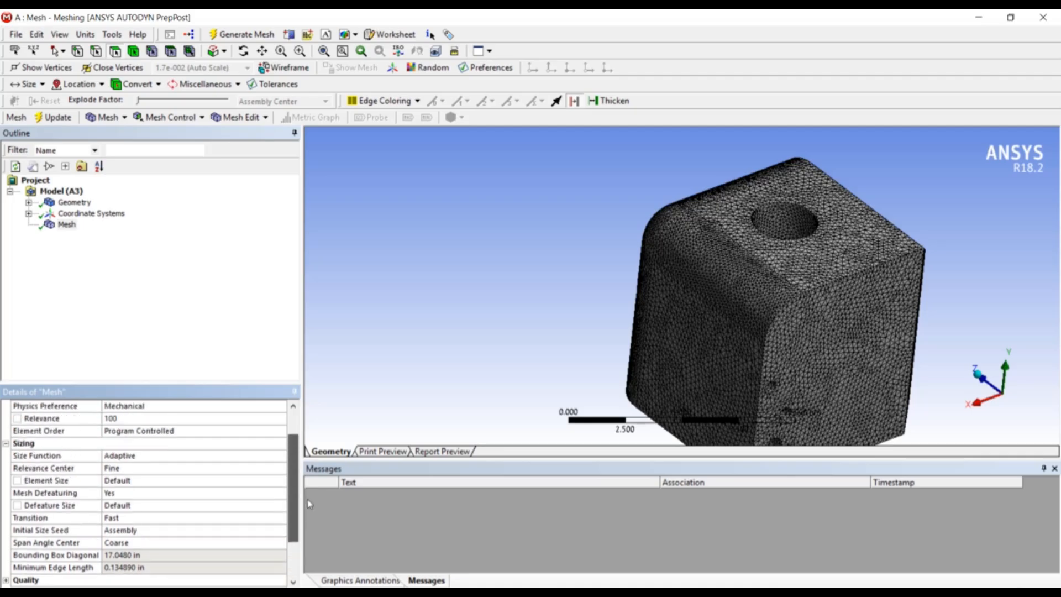
Set the Relevance Center back to Coarse
{"action": "left_click", "coordinate": [271, 508]}
{"action": "left_click", "coordinate": [280, 506]}
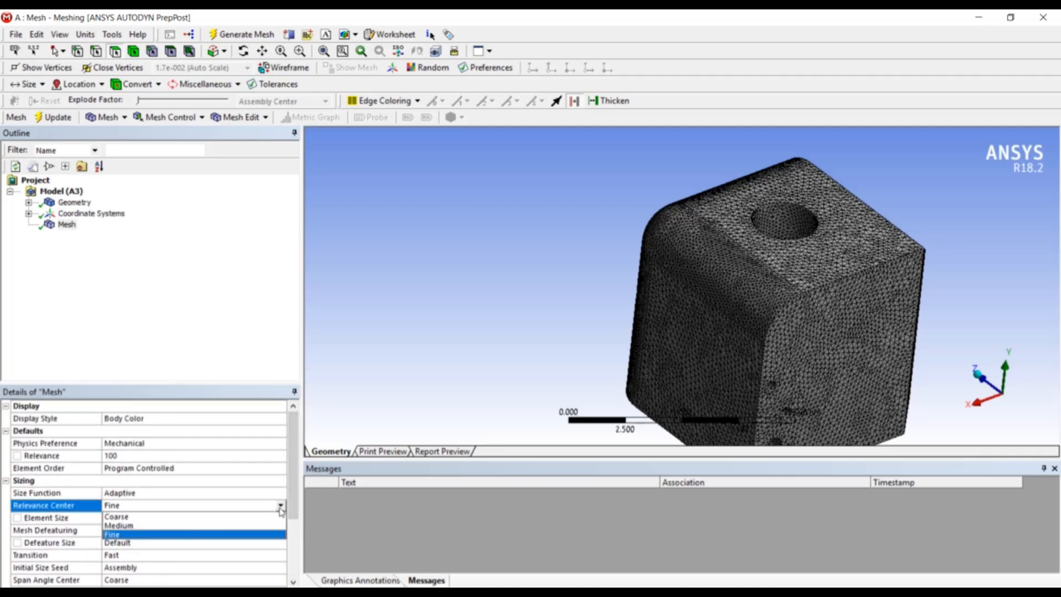
{"action": "left_click", "coordinate": [280, 518]}
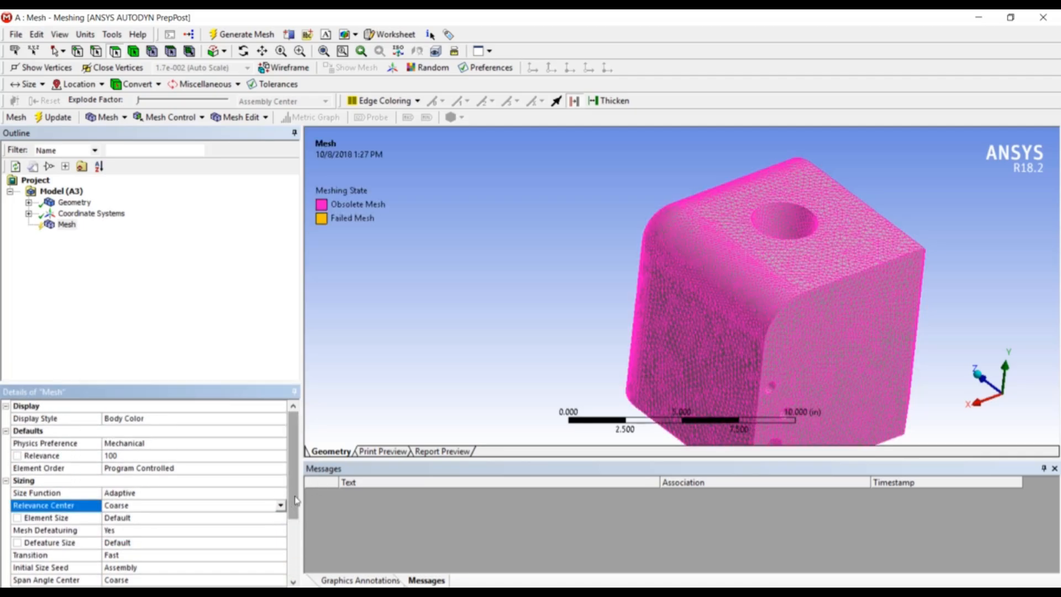
{"action": "scroll", "coordinate": [295, 510], "scroll_direction": "down", "scroll_amount": 1}
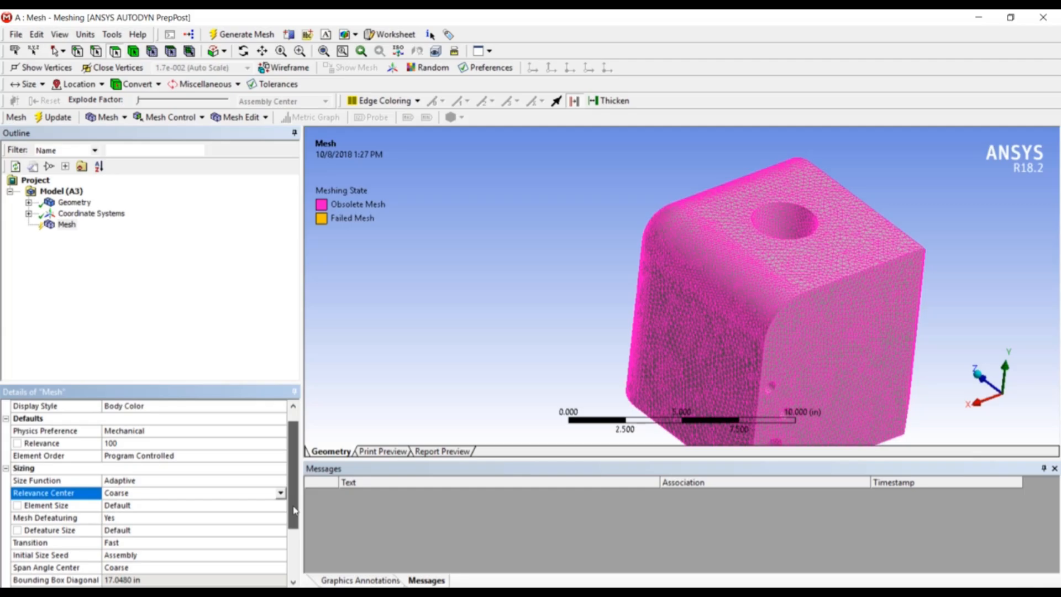
{"action": "left_click", "coordinate": [155, 506]}
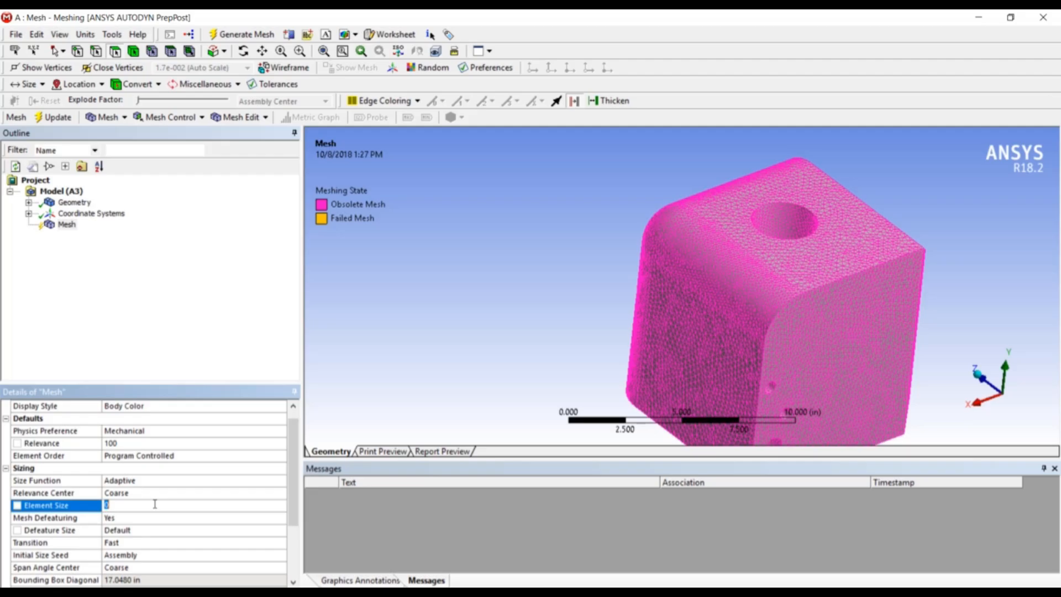
{"action": "left_click", "coordinate": [252, 327]}
{"action": "left_click", "coordinate": [444, 242]}
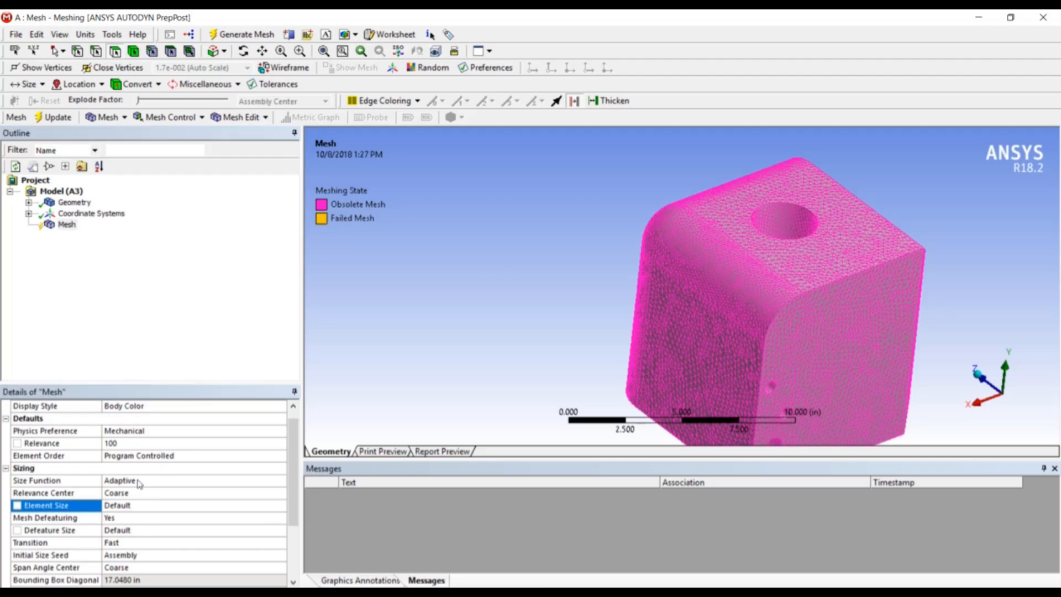
Regenerate the mesh with the Coarse relevance center
{"action": "right_click", "coordinate": [67, 225]}
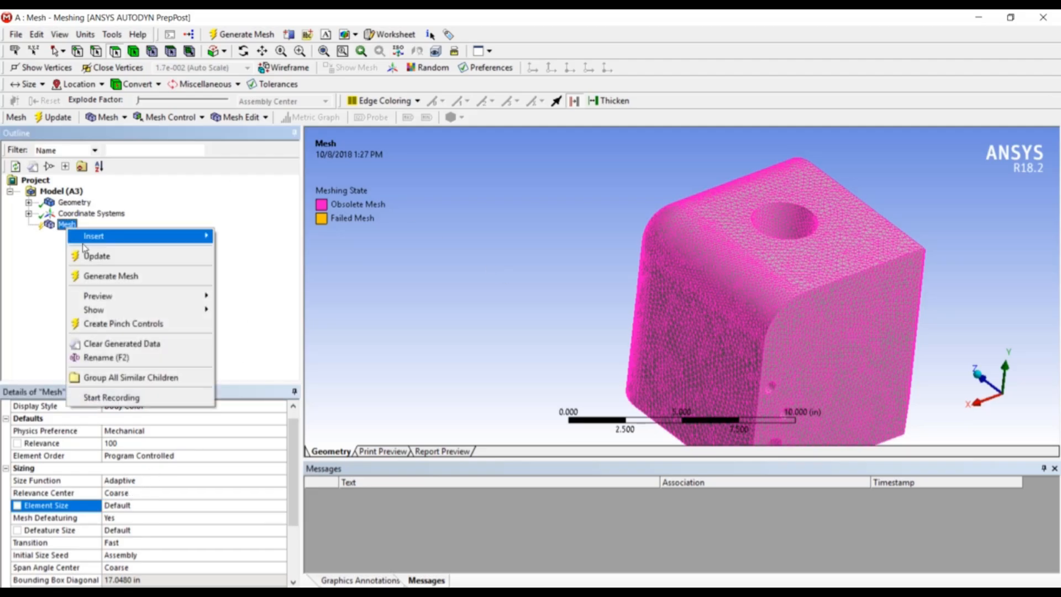
{"action": "left_click", "coordinate": [98, 278]}
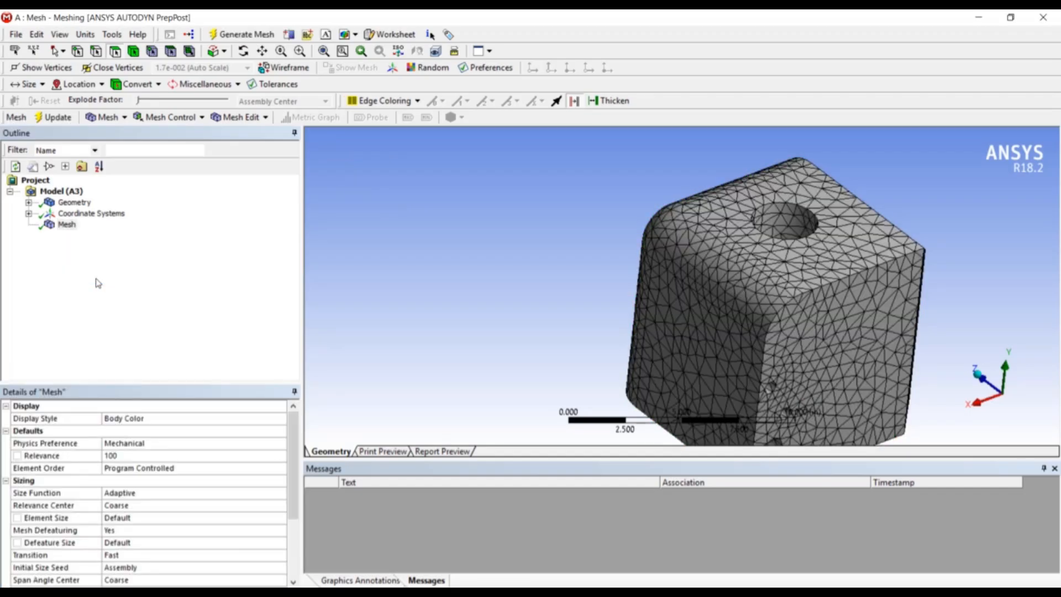
Set the mesh Relevance to 0 and regenerate the mesh
{"action": "left_click", "coordinate": [114, 456]}
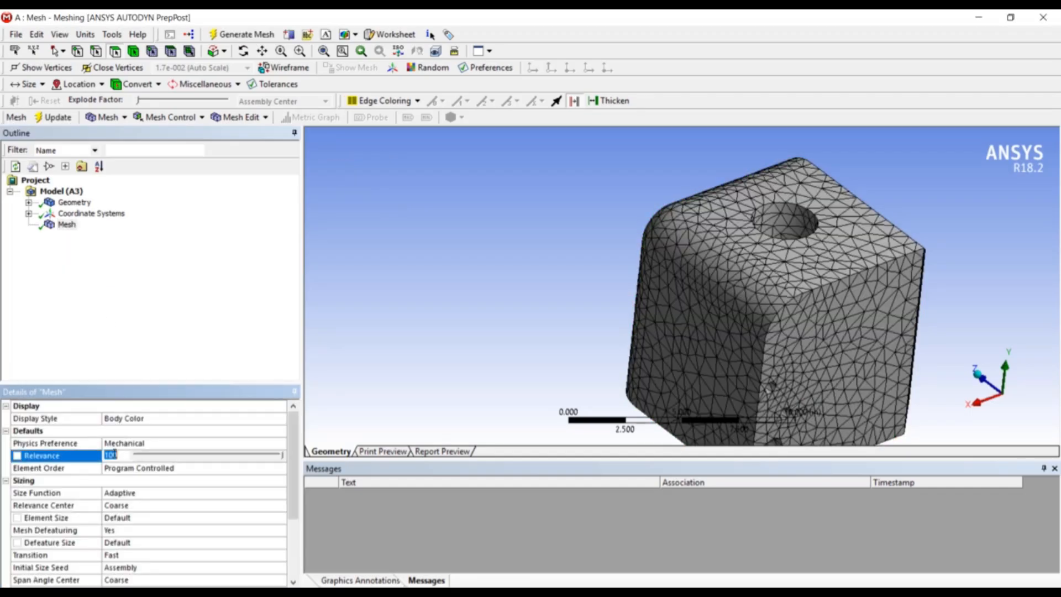
{"action": "type", "text": "0"}
{"action": "key", "text": "Return"}
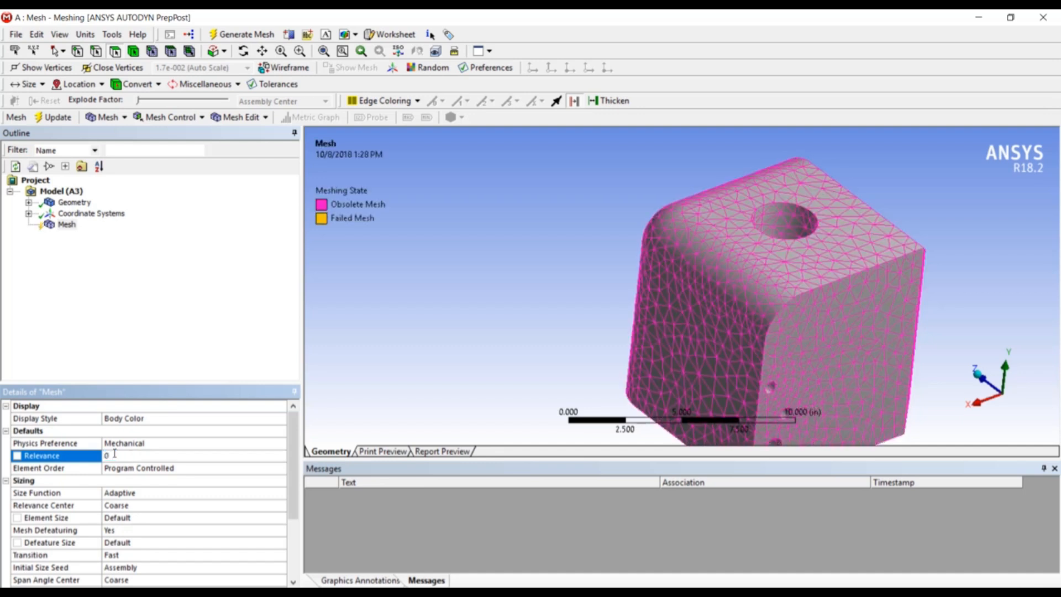
{"action": "left_click", "coordinate": [65, 225]}
{"action": "right_click", "coordinate": [61, 231]}
{"action": "left_click", "coordinate": [82, 274]}
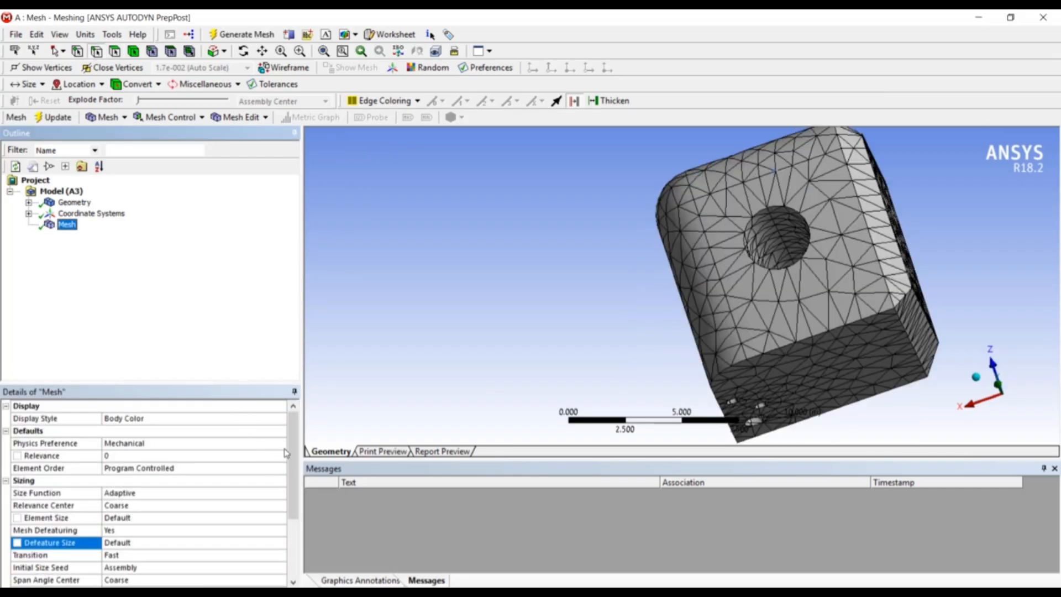
Set the Size Function to Curvature
{"action": "left_click", "coordinate": [267, 494]}
{"action": "left_click", "coordinate": [281, 493]}
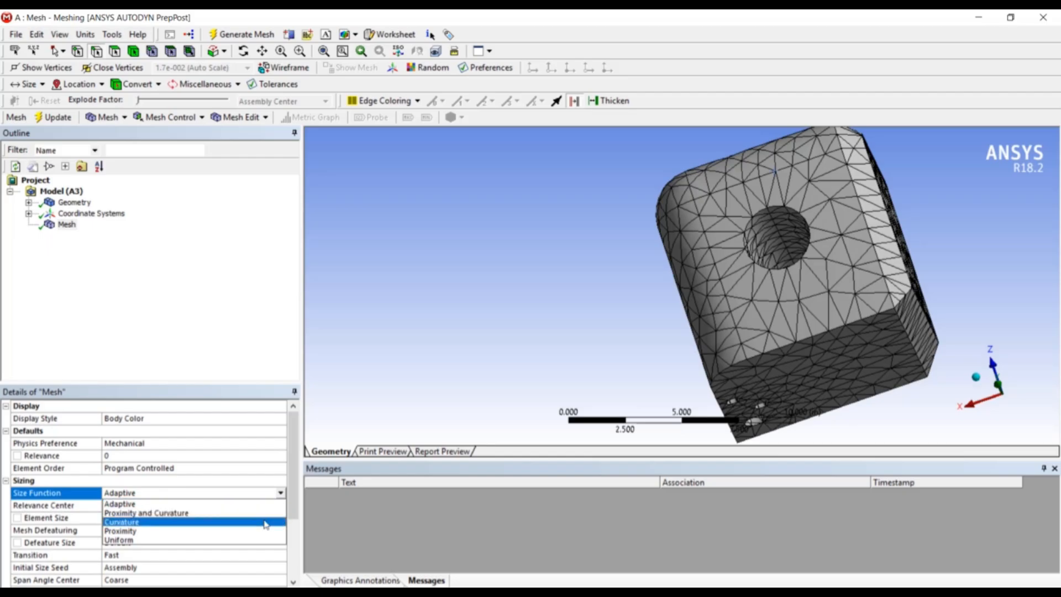
{"action": "left_click", "coordinate": [266, 522]}
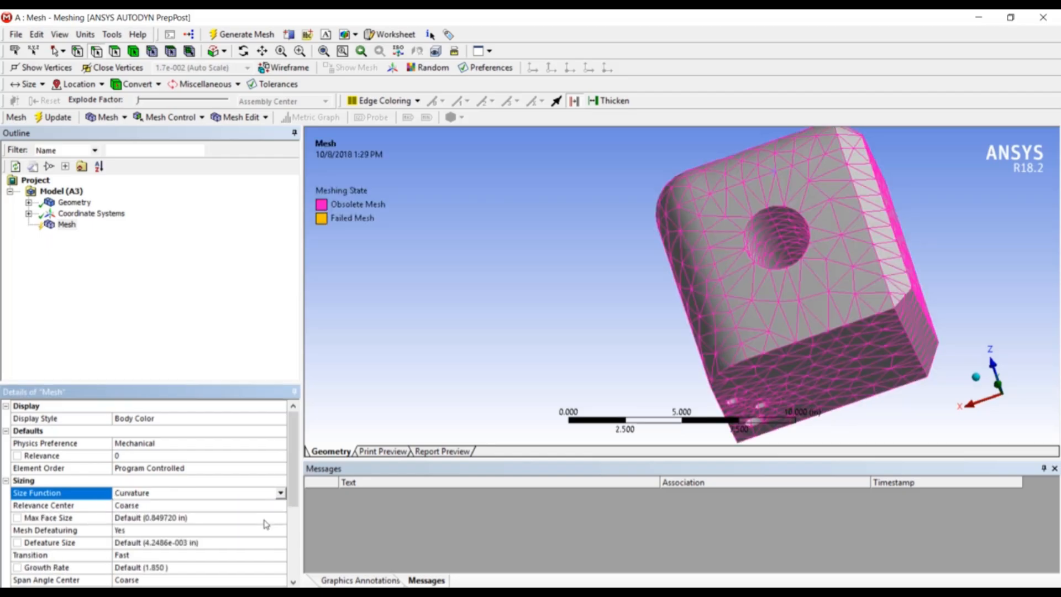
{"action": "mouse_move", "coordinate": [758, 372]}
{"action": "middle_mouse_down"}
{"action": "mouse_move", "coordinate": [681, 276]}
{"action": "mouse_move", "coordinate": [679, 248]}
{"action": "middle_mouse_up"}
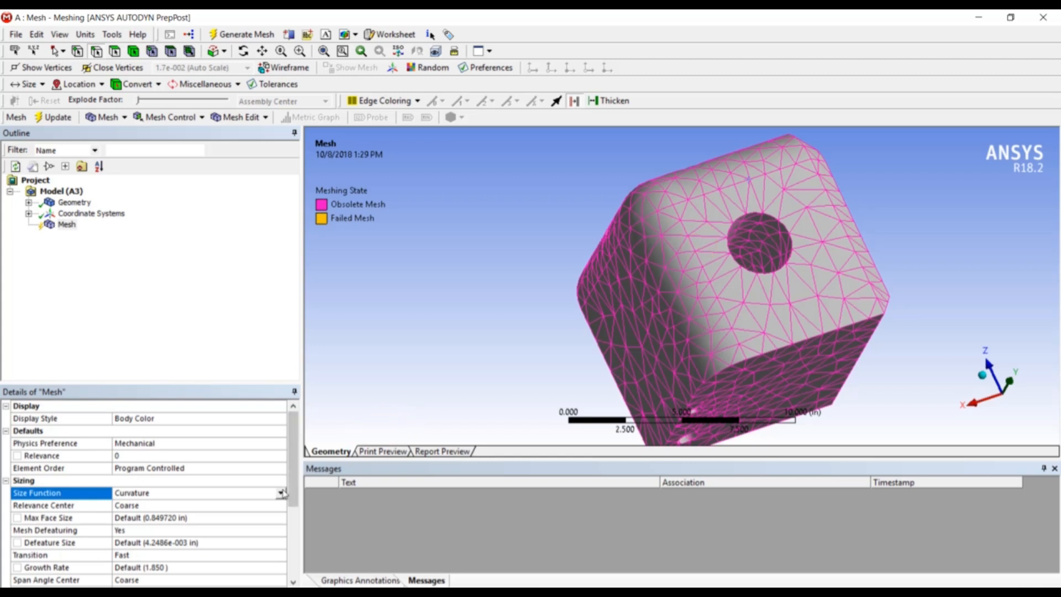
Set the Size Function to Proximity and Curvature
{"action": "left_click", "coordinate": [281, 492]}
{"action": "left_click", "coordinate": [276, 514]}
{"action": "middle_click_drag", "start_coordinate": [511, 365], "coordinate": [509, 254]}
Set the Size Function to Proximity and regenerate the mesh
{"action": "left_click", "coordinate": [281, 494]}
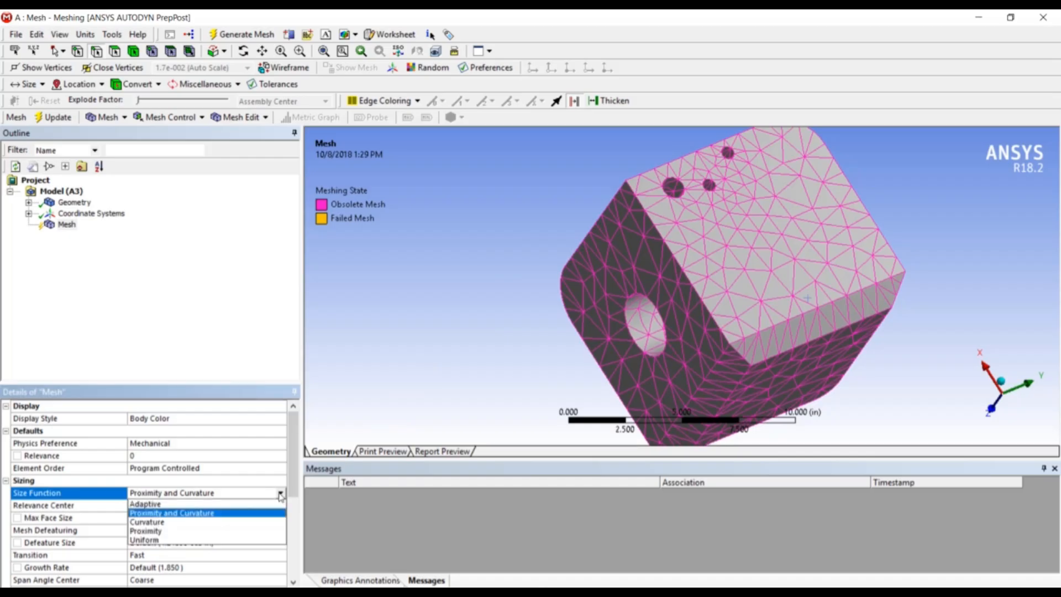
{"action": "left_click", "coordinate": [269, 533]}
{"action": "middle_click_drag", "start_coordinate": [702, 246], "coordinate": [934, 157]}
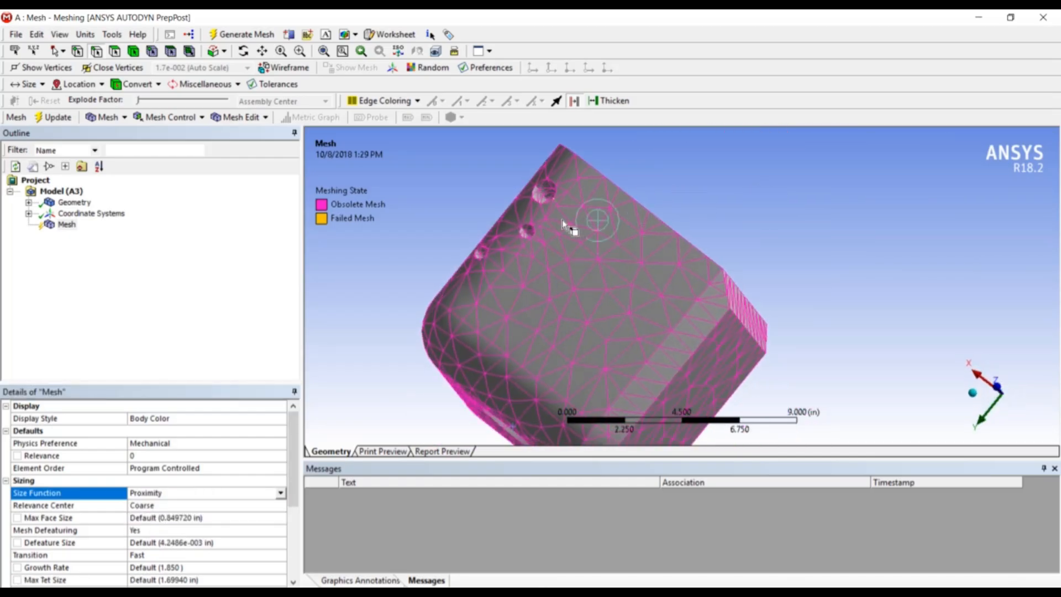
{"action": "scroll", "coordinate": [497, 230], "scroll_direction": "up", "scroll_amount": 3}
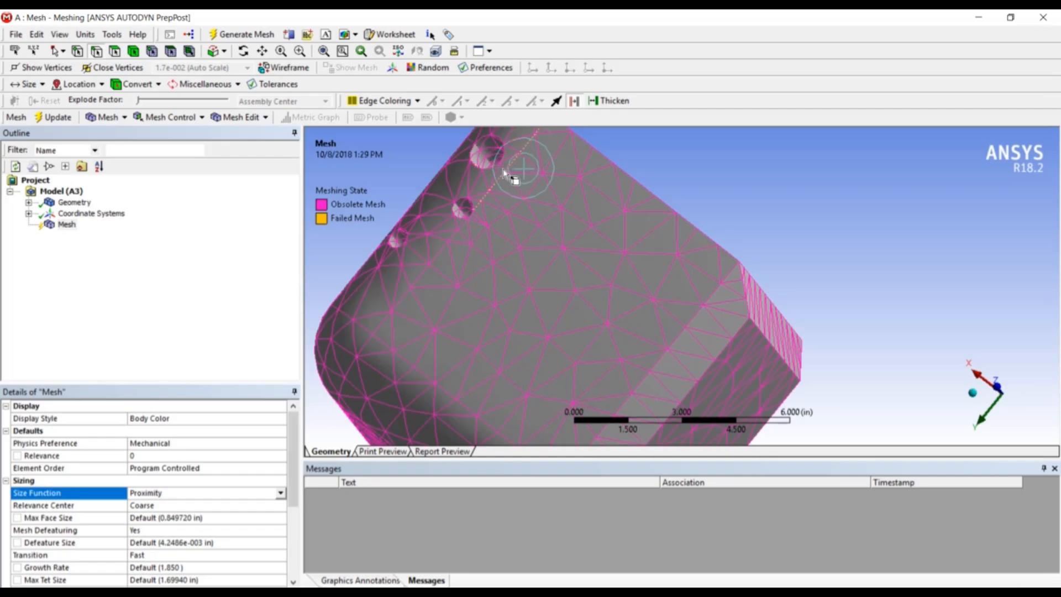
{"action": "right_click", "coordinate": [61, 225]}
{"action": "left_click", "coordinate": [105, 279]}
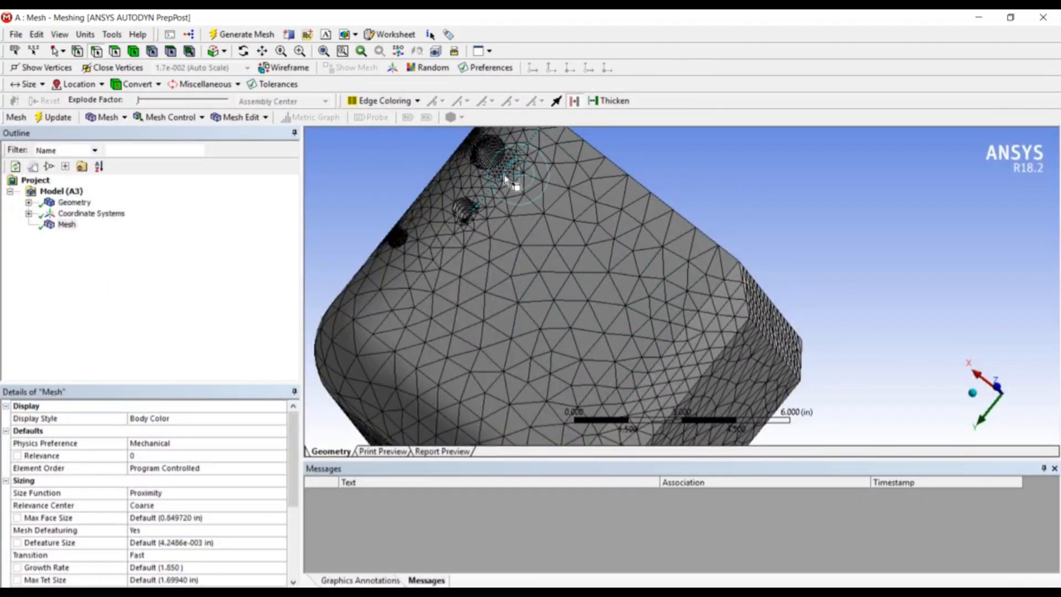
Examine the Proximity mesh around the holes from several angles
{"action": "scroll", "coordinate": [507, 166], "scroll_direction": "up", "scroll_amount": 1}
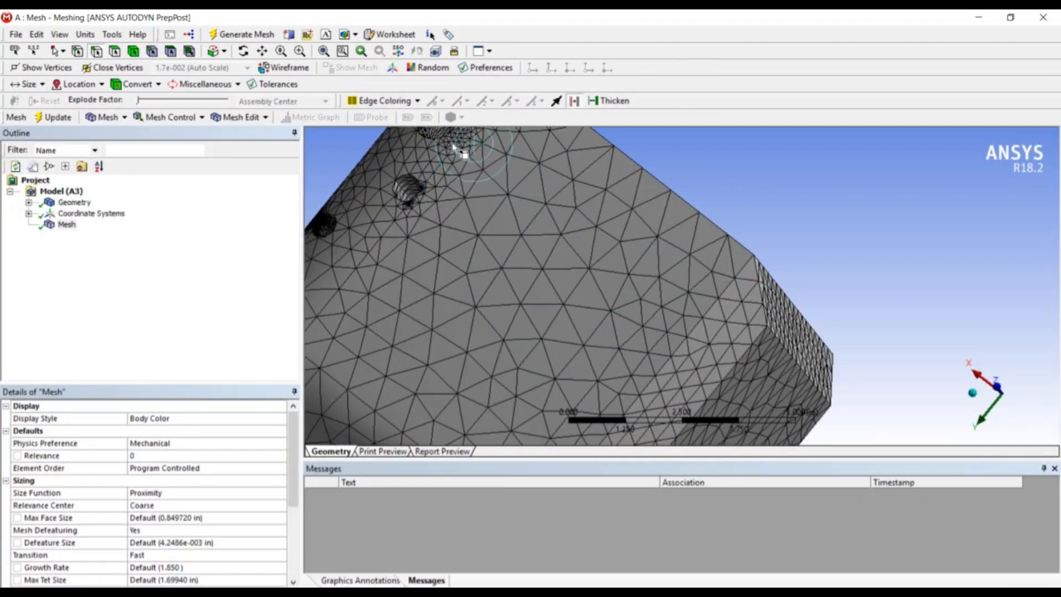
{"action": "scroll", "coordinate": [457, 141], "scroll_direction": "down", "scroll_amount": 3}
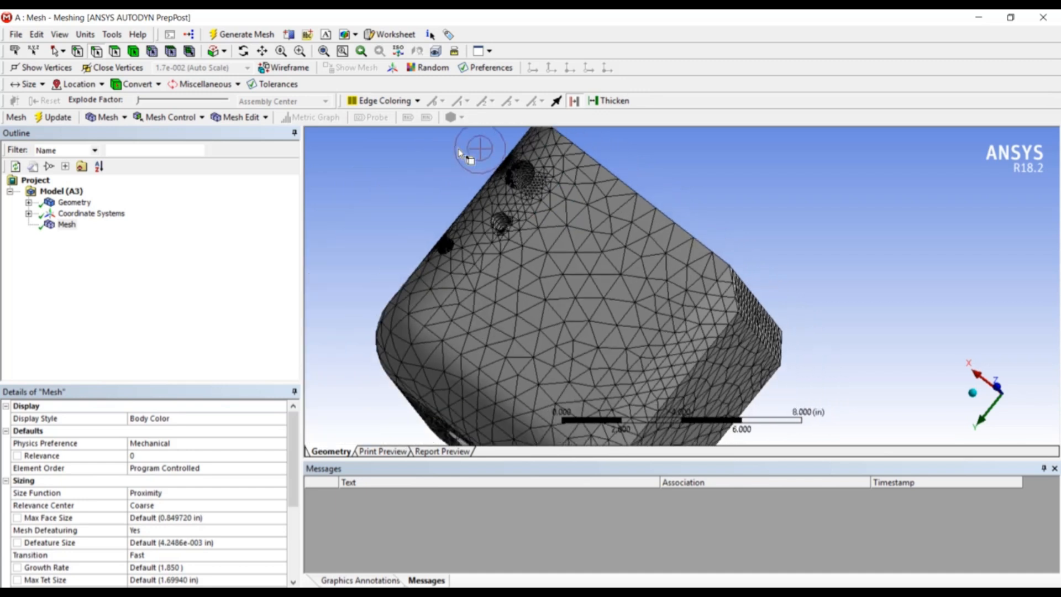
{"action": "middle_click_drag", "start_coordinate": [506, 270], "coordinate": [535, 290]}
{"action": "scroll", "coordinate": [514, 264], "scroll_direction": "up", "scroll_amount": 2}
{"action": "scroll", "coordinate": [514, 268], "scroll_direction": "down", "scroll_amount": 2}
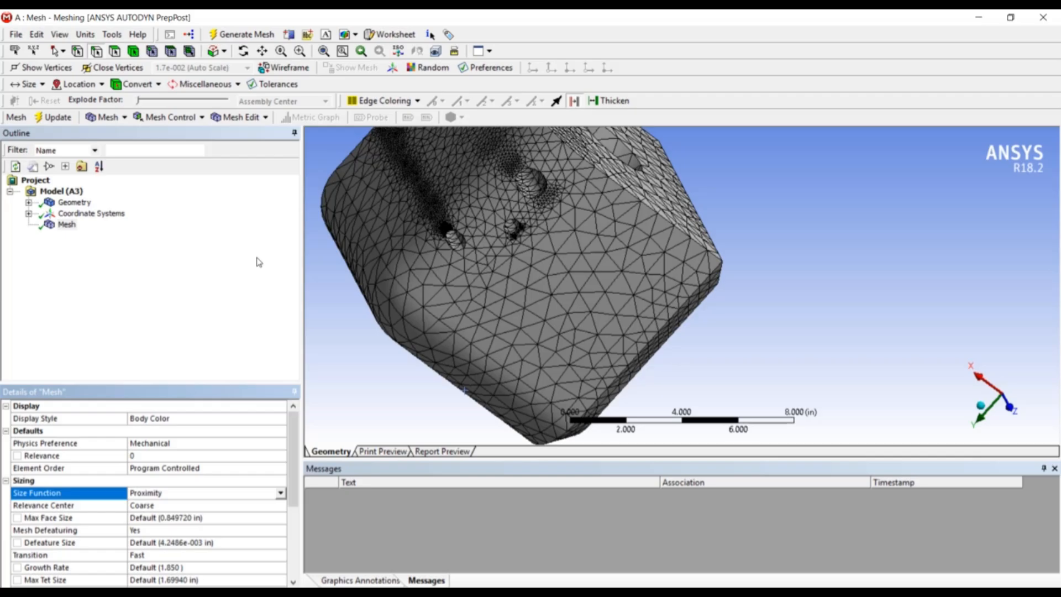
Set the mesh Size Function to Uniform
{"action": "left_click", "coordinate": [280, 493]}
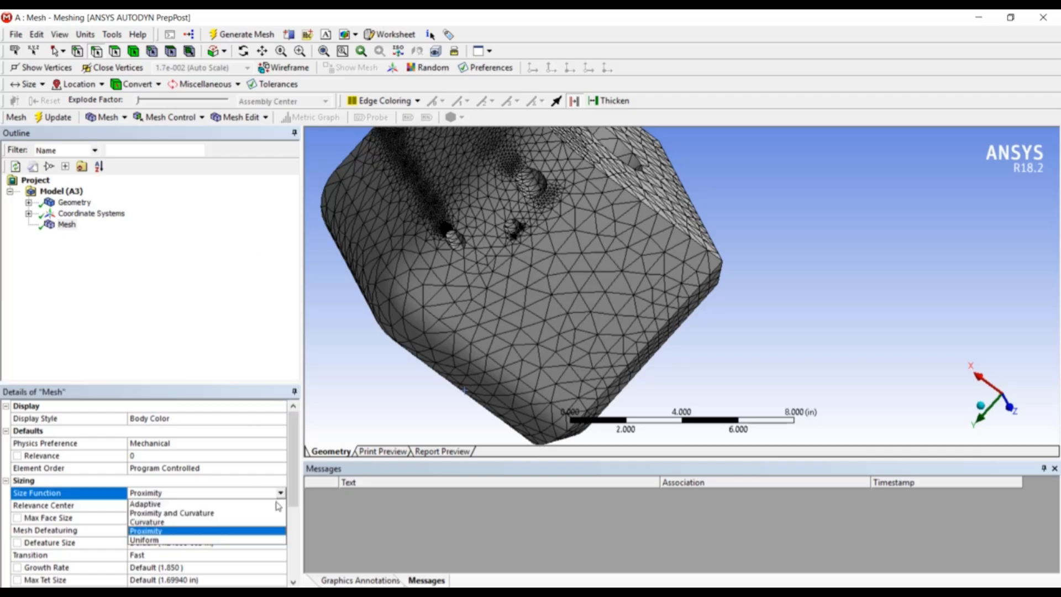
{"action": "left_click", "coordinate": [274, 513]}
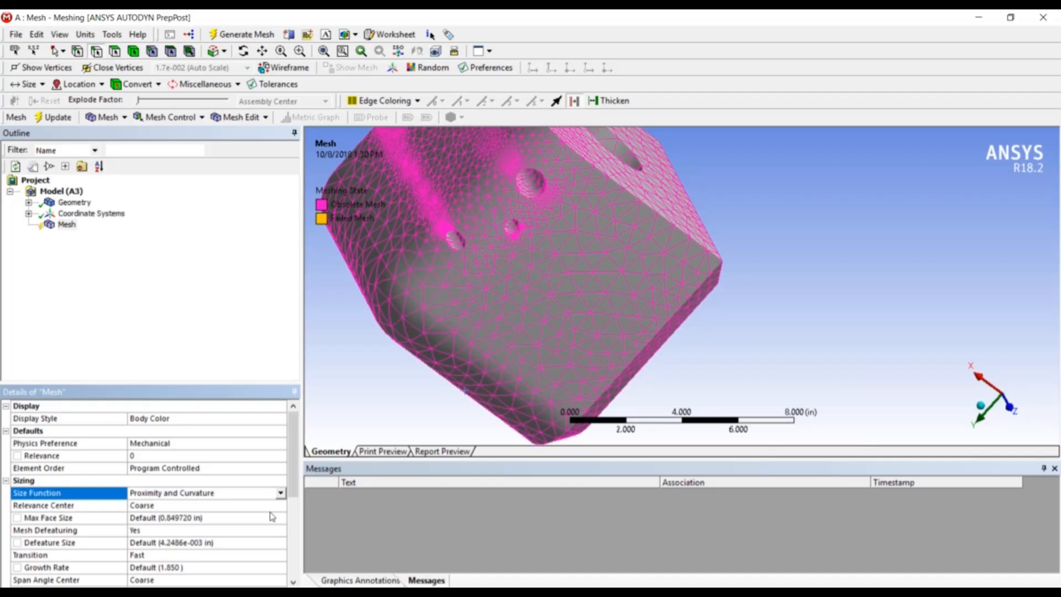
{"action": "left_click", "coordinate": [280, 493]}
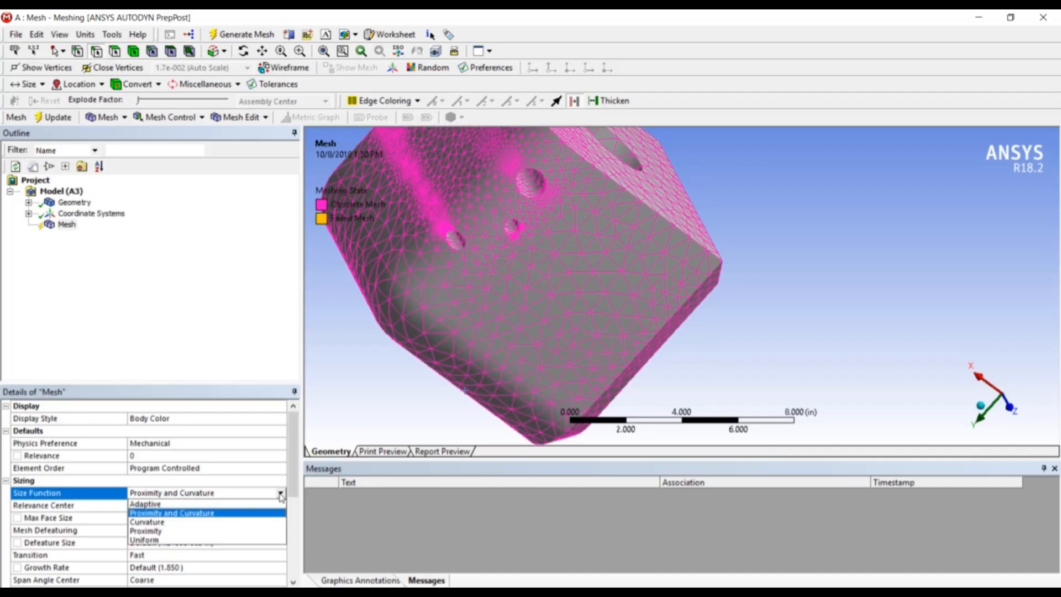
{"action": "left_click", "coordinate": [274, 540]}
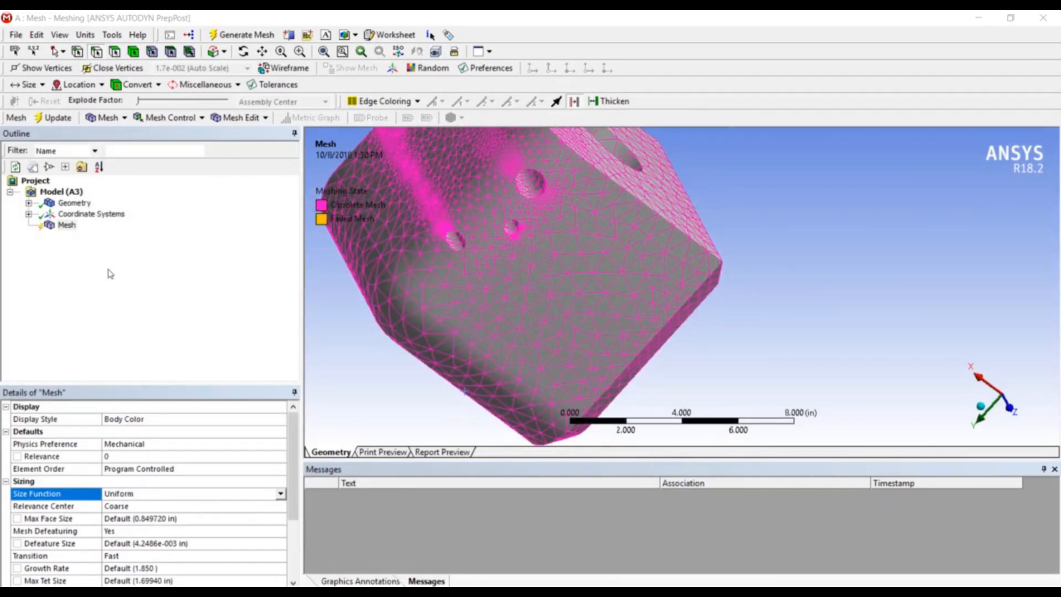
Insert a mesh Method control and scope it to the cube's body
{"action": "right_click", "coordinate": [67, 225]}
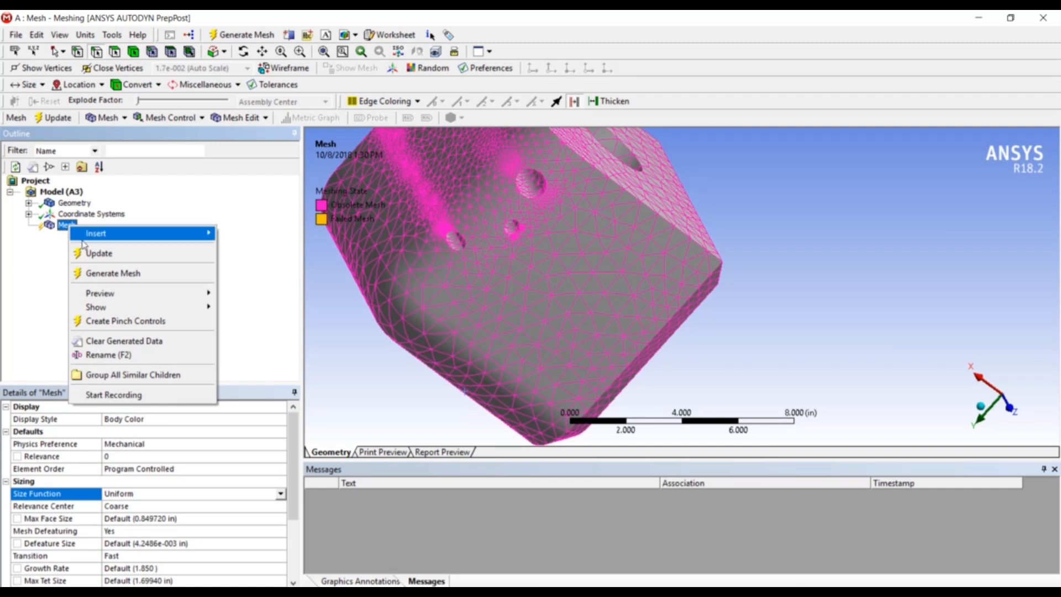
{"action": "mouse_move", "coordinate": [95, 239]}
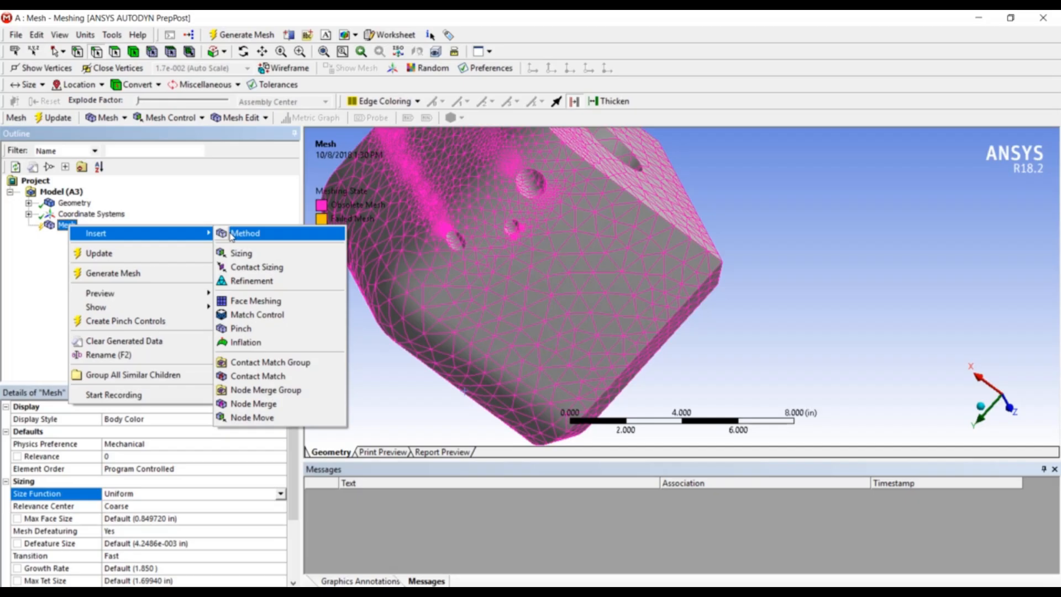
{"action": "left_click", "coordinate": [232, 235]}
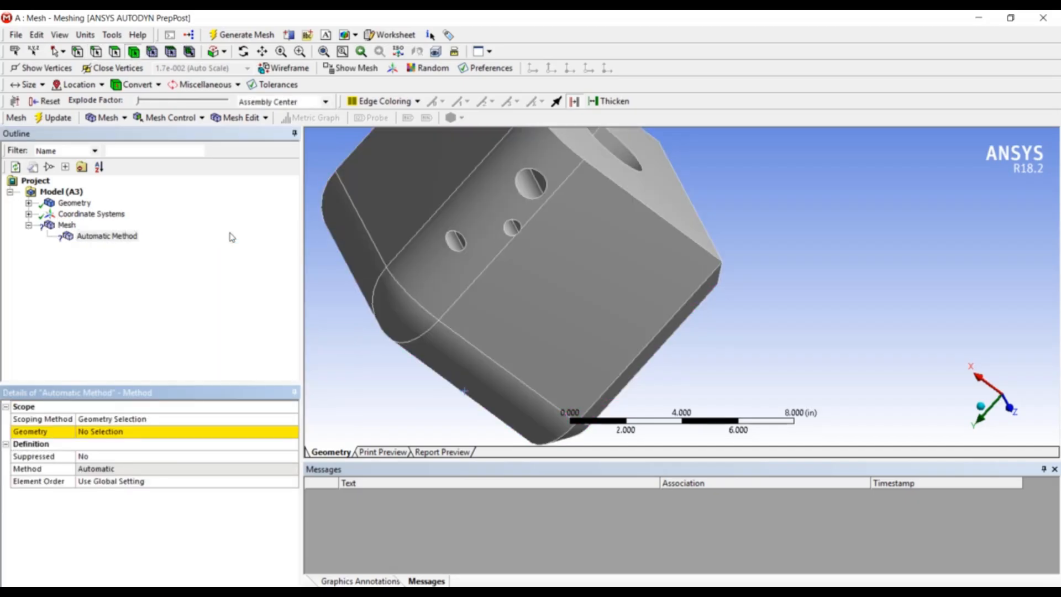
{"action": "left_click", "coordinate": [450, 267]}
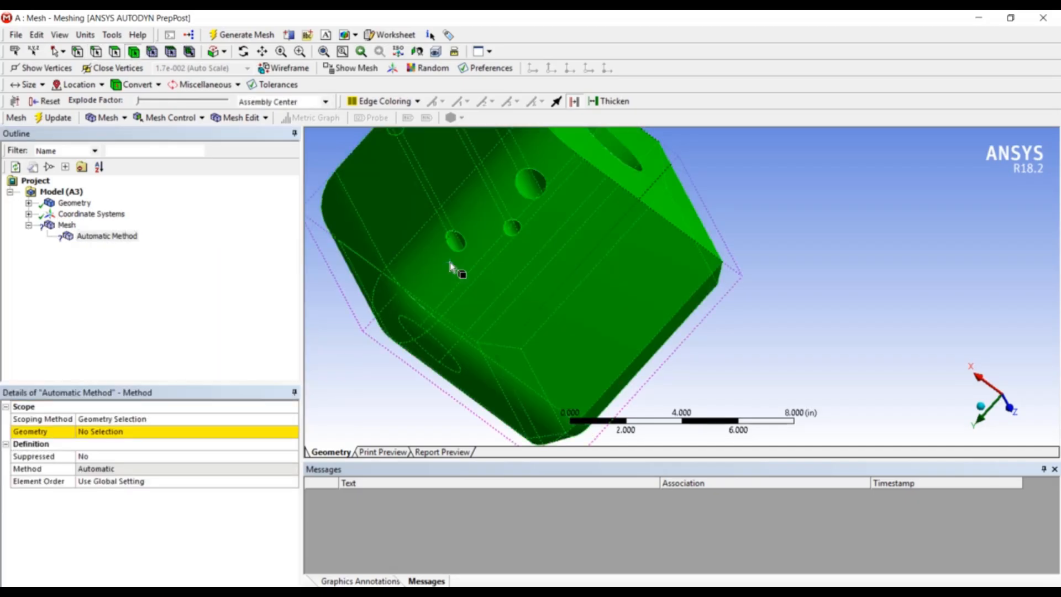
{"action": "left_click", "coordinate": [108, 432]}
{"action": "left_click", "coordinate": [108, 434]}
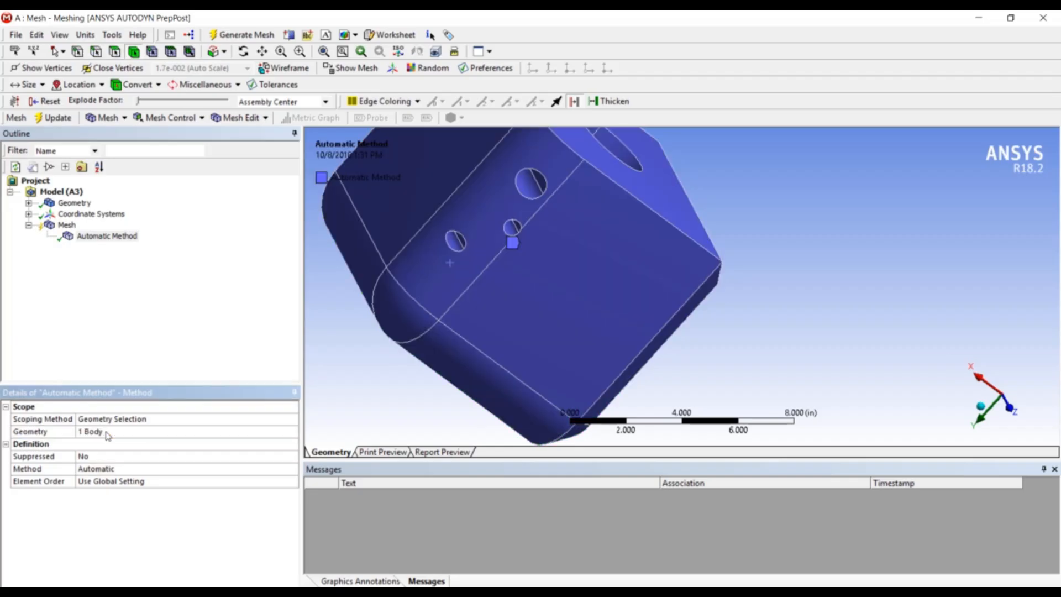
Review the available mesh method options
{"action": "left_click", "coordinate": [137, 471]}
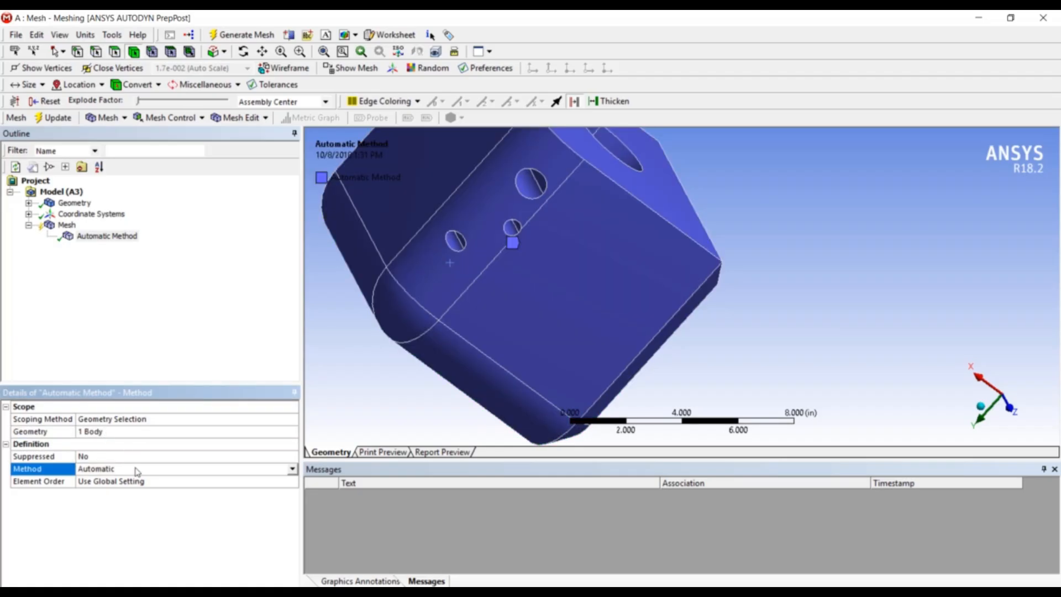
{"action": "left_click", "coordinate": [292, 470]}
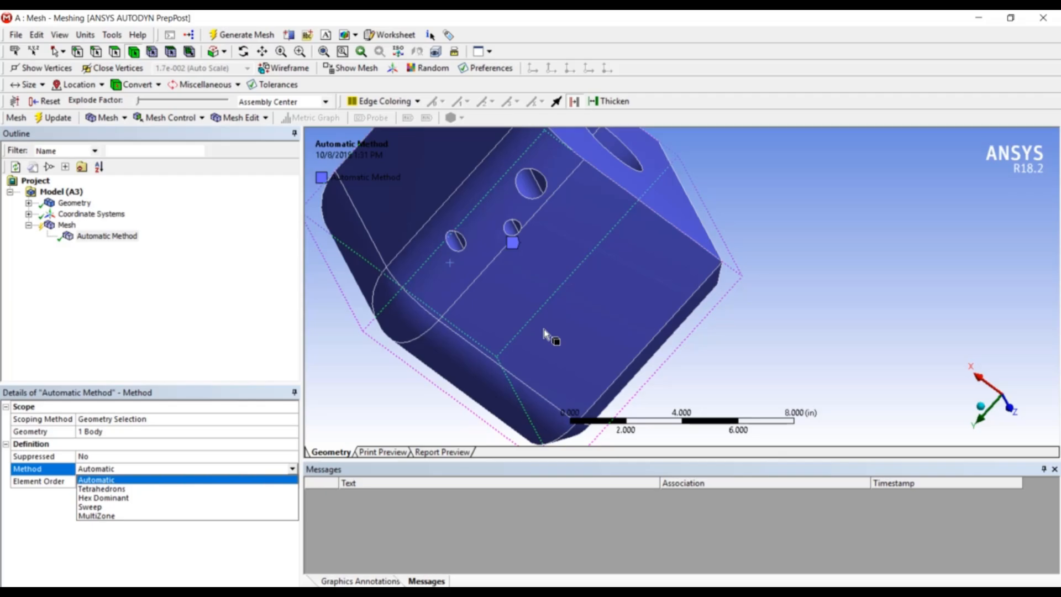
{"action": "left_click", "coordinate": [195, 316]}
Insert an edge Sizing on the line through the holes with an element size of 0.2
{"action": "right_click", "coordinate": [61, 224]}
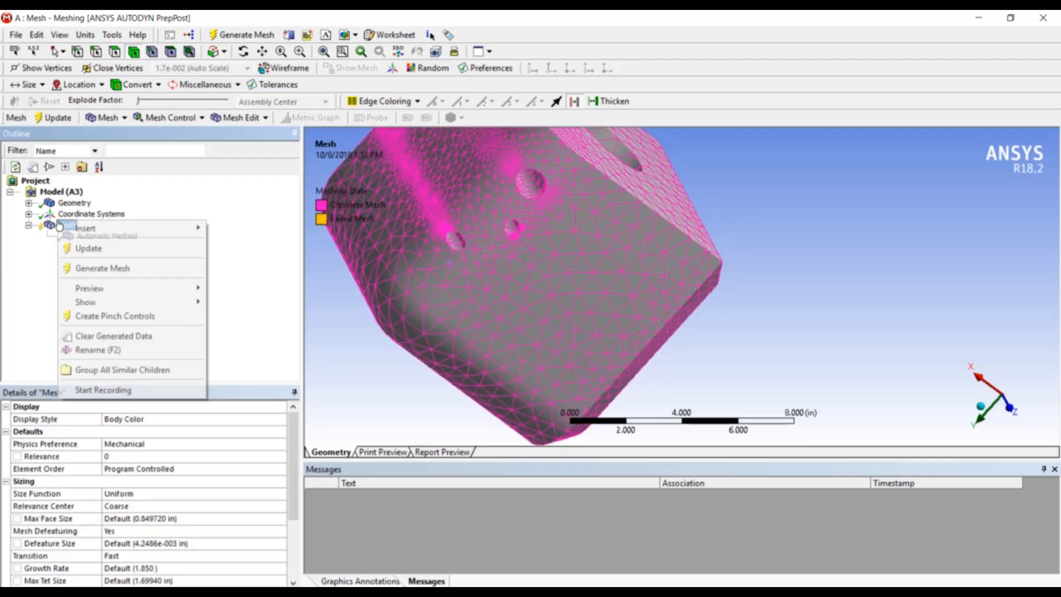
{"action": "mouse_move", "coordinate": [86, 230]}
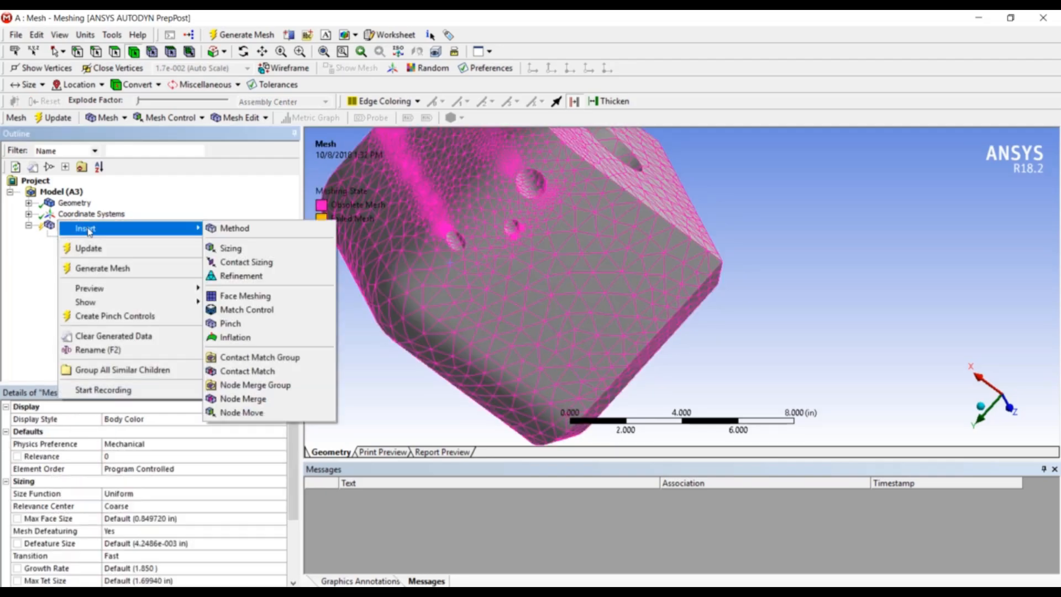
{"action": "left_click", "coordinate": [250, 251]}
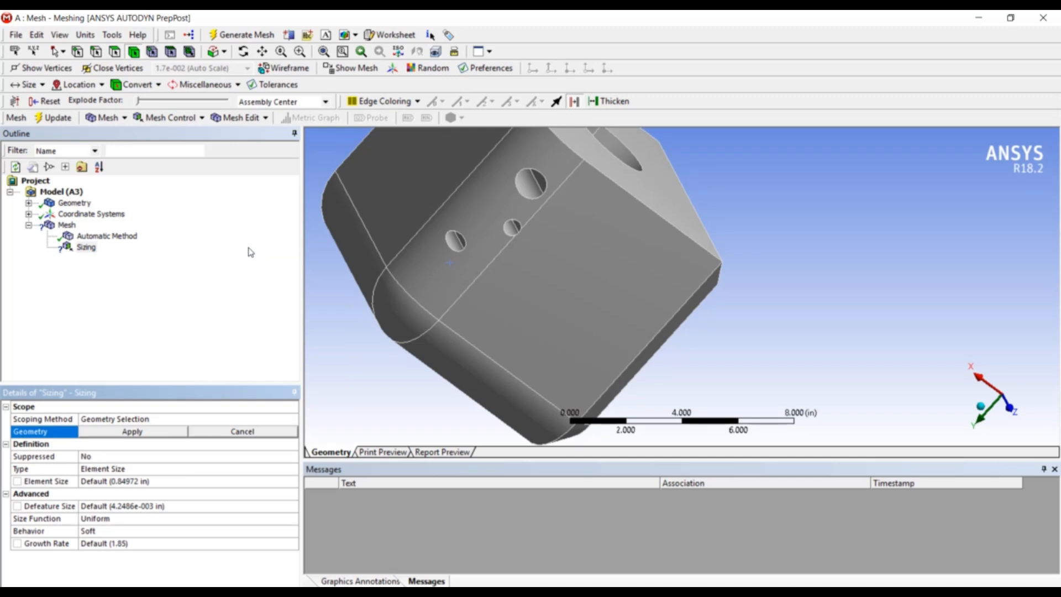
{"action": "left_click", "coordinate": [480, 276]}
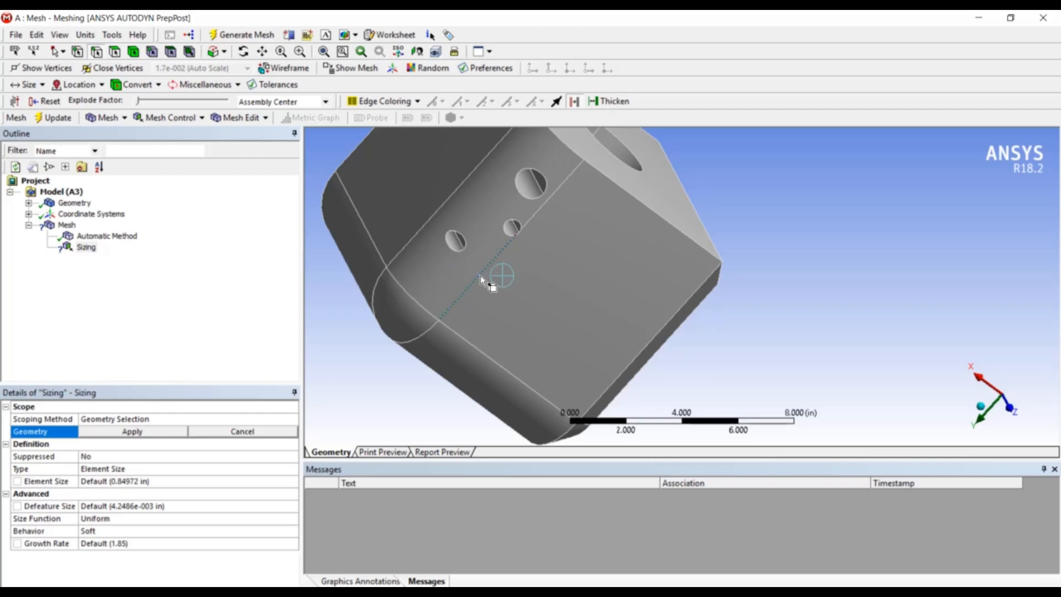
{"action": "left_click", "coordinate": [129, 432]}
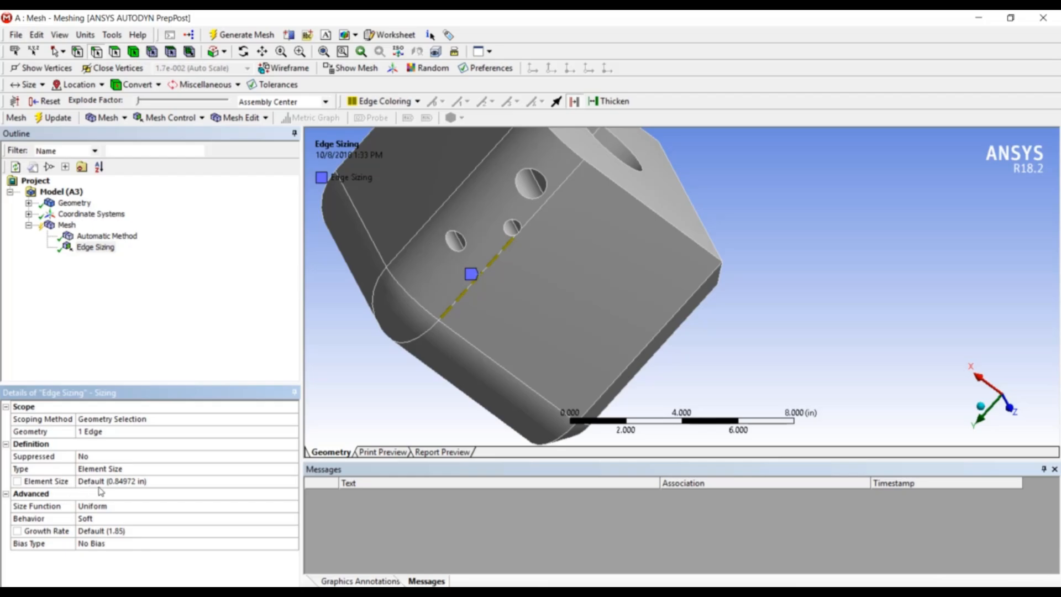
{"action": "left_click", "coordinate": [135, 481]}
{"action": "type", "text": "0.2"}
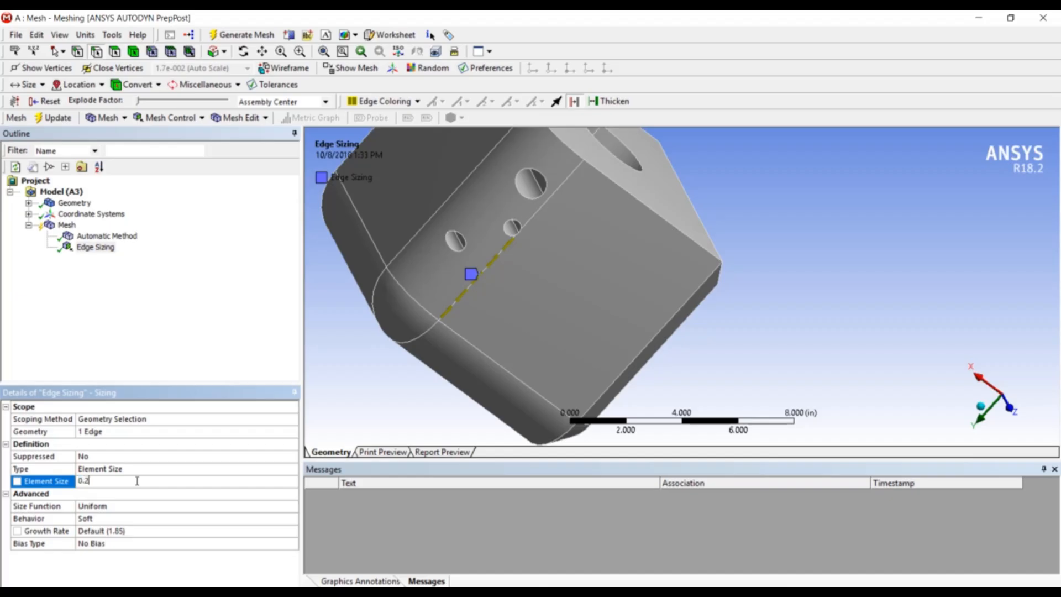
{"action": "key", "text": "Return"}
Generate the mesh with the edge sizing applied
{"action": "right_click", "coordinate": [63, 227]}
{"action": "left_click", "coordinate": [79, 274]}
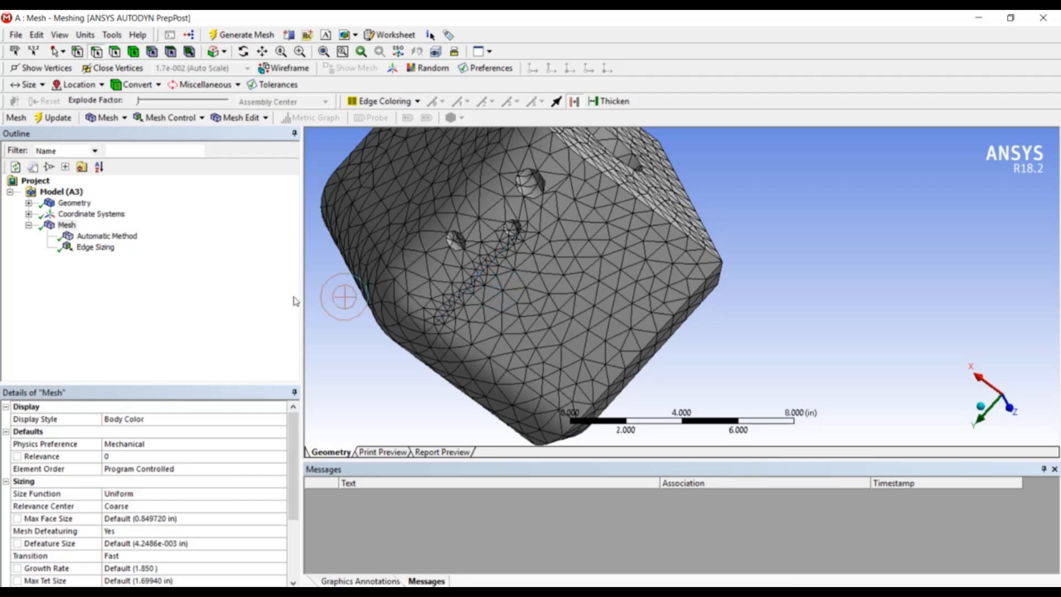
{"action": "left_click", "coordinate": [67, 226]}
Insert a Refinement control on the long edge along the face and set its refinement to 3
{"action": "right_click", "coordinate": [69, 229]}
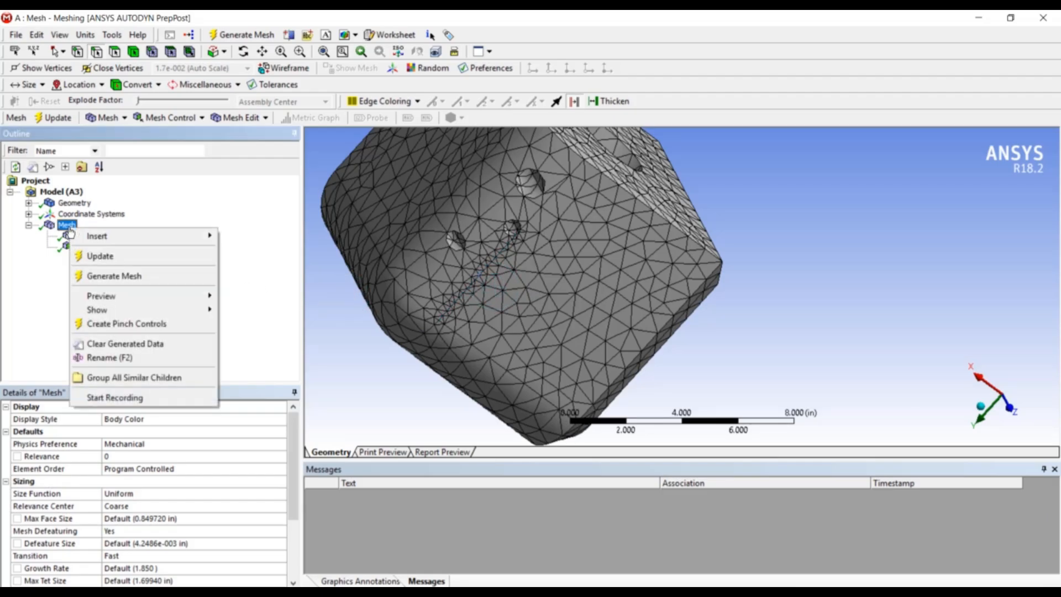
{"action": "mouse_move", "coordinate": [106, 237]}
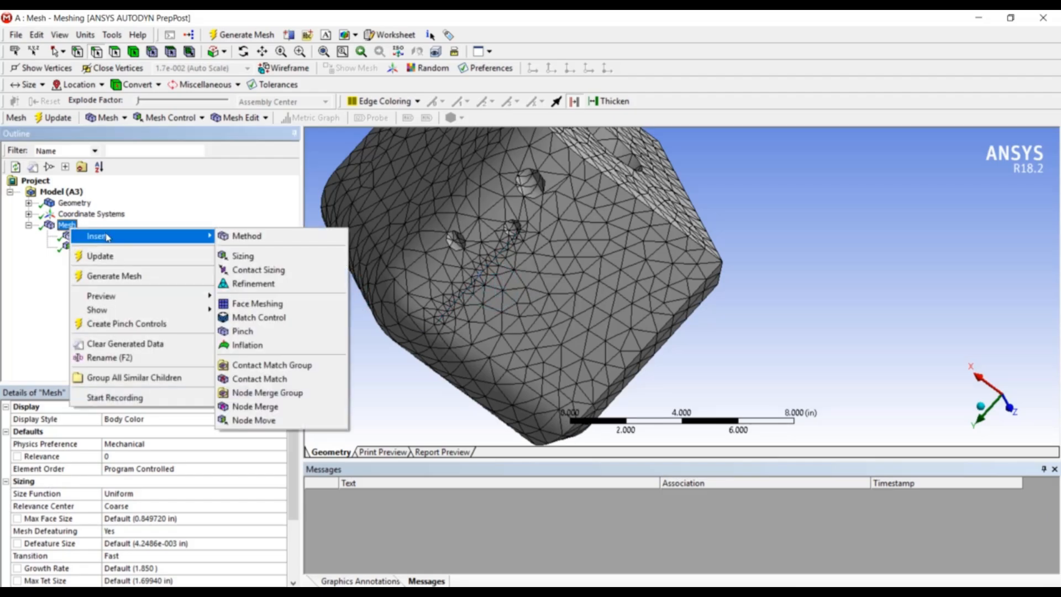
{"action": "left_click", "coordinate": [277, 284]}
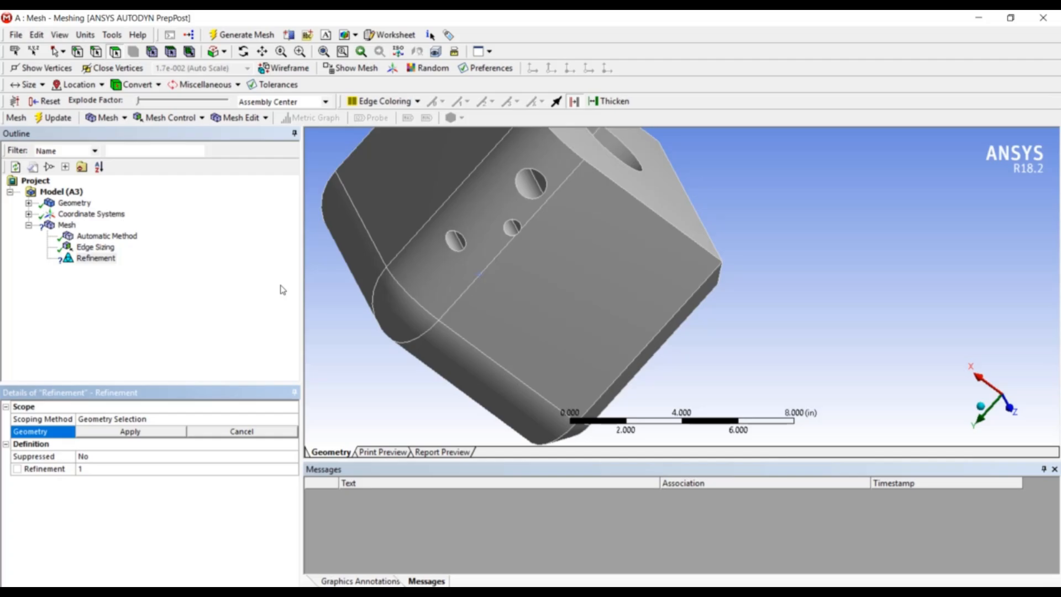
{"action": "left_click", "coordinate": [282, 290]}
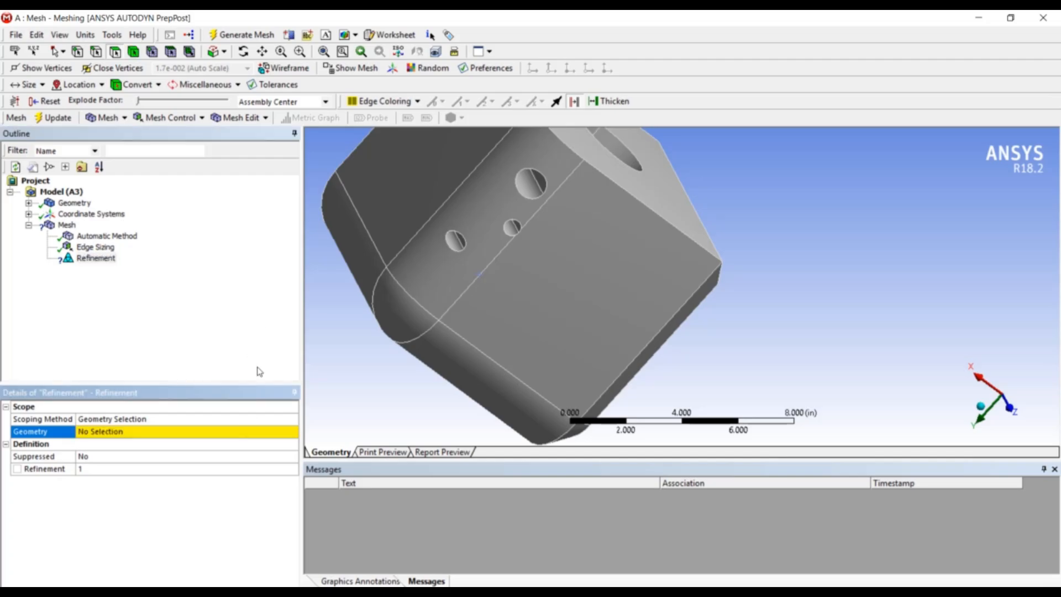
{"action": "left_click", "coordinate": [67, 224]}
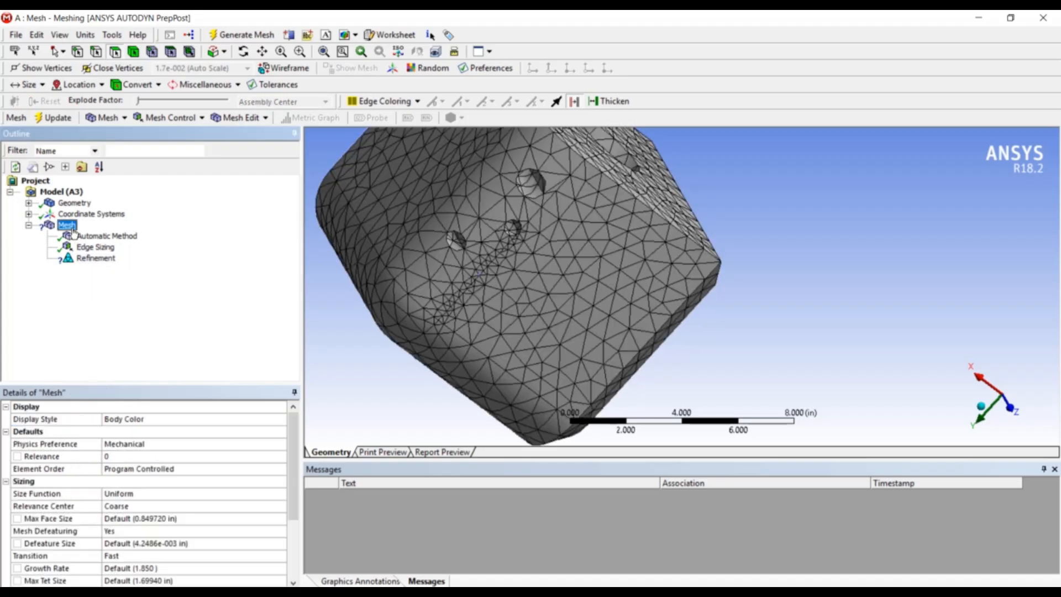
{"action": "middle_click_drag", "start_coordinate": [323, 265], "coordinate": [416, 269]}
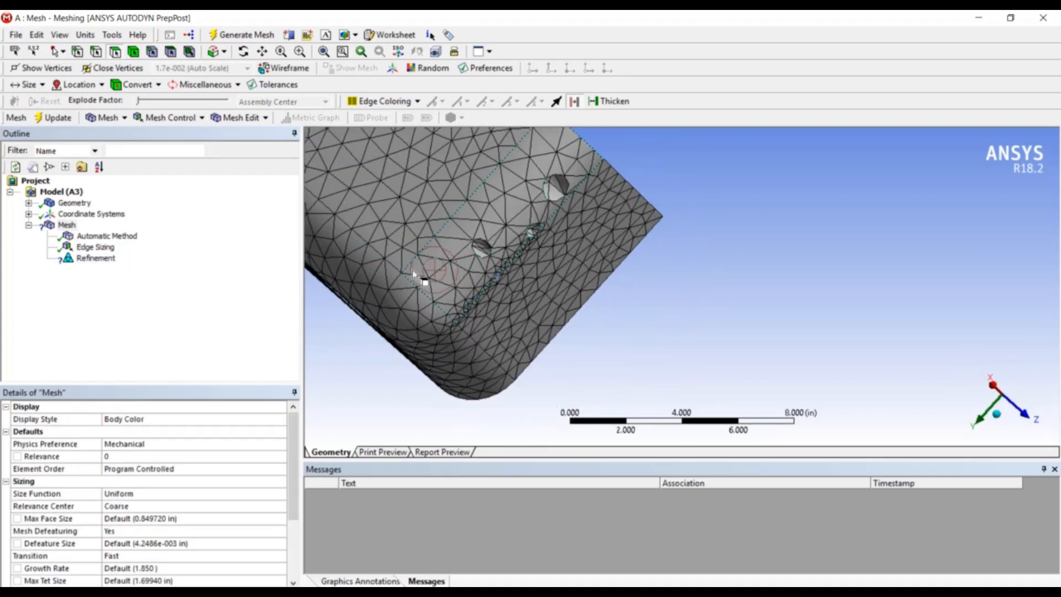
{"action": "scroll", "coordinate": [501, 213], "scroll_direction": "down", "scroll_amount": 3}
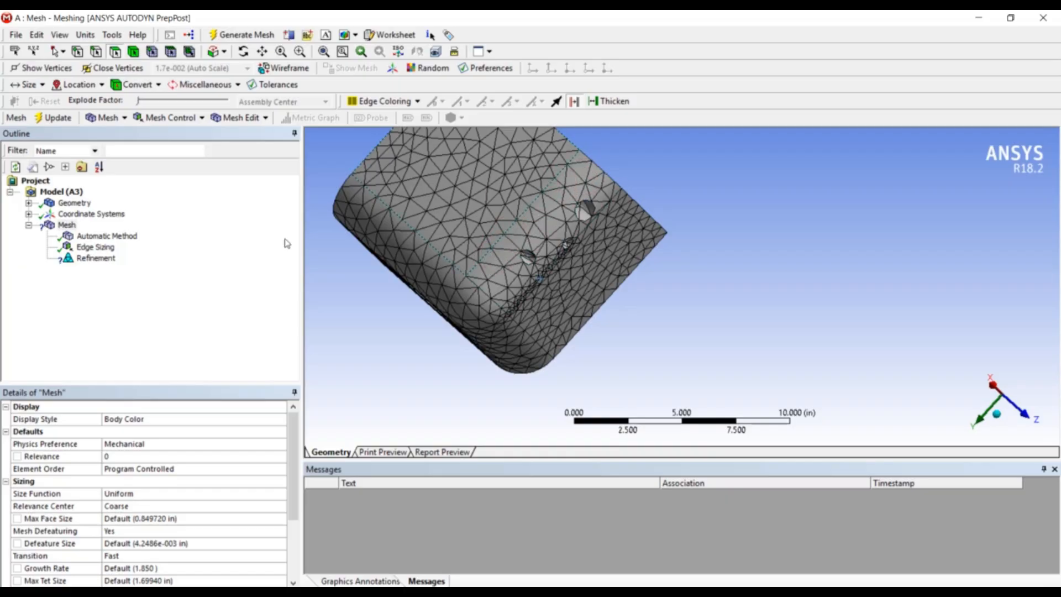
{"action": "left_click", "coordinate": [95, 258]}
{"action": "left_click", "coordinate": [105, 431]}
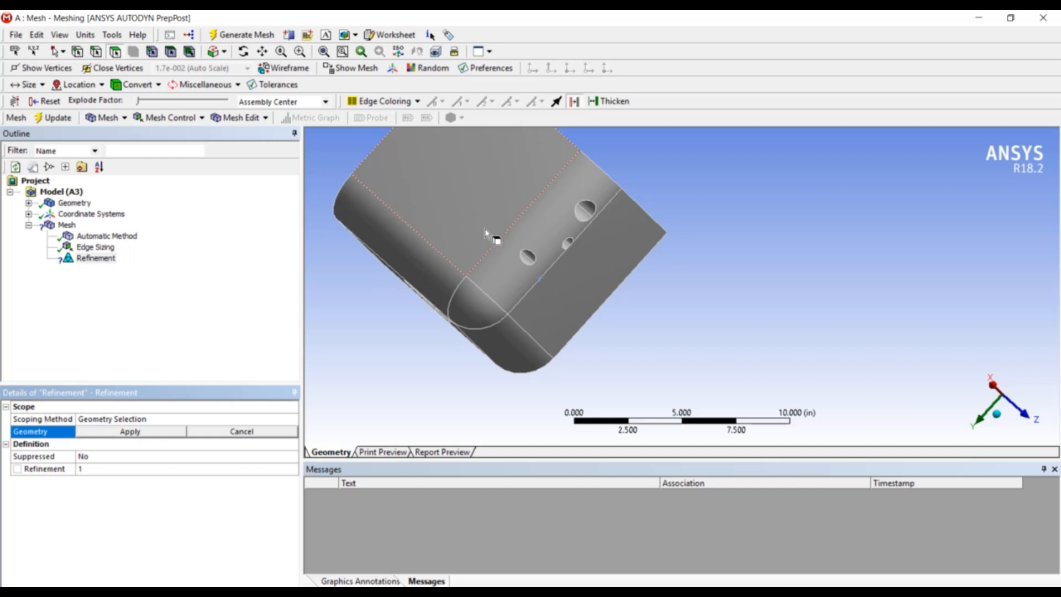
{"action": "left_click", "coordinate": [96, 52]}
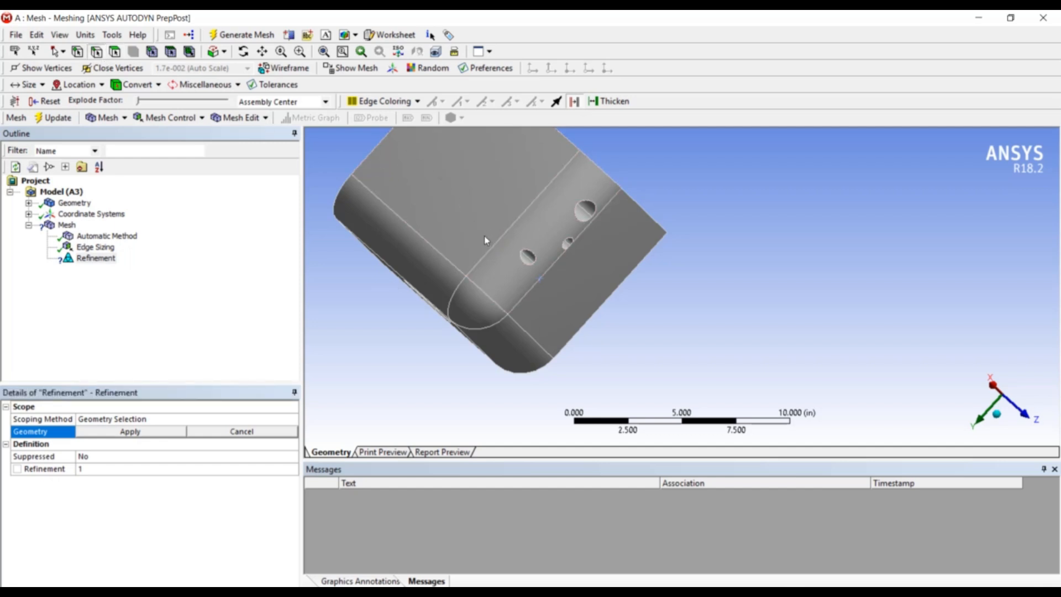
{"action": "left_click", "coordinate": [490, 249]}
{"action": "left_click", "coordinate": [143, 434]}
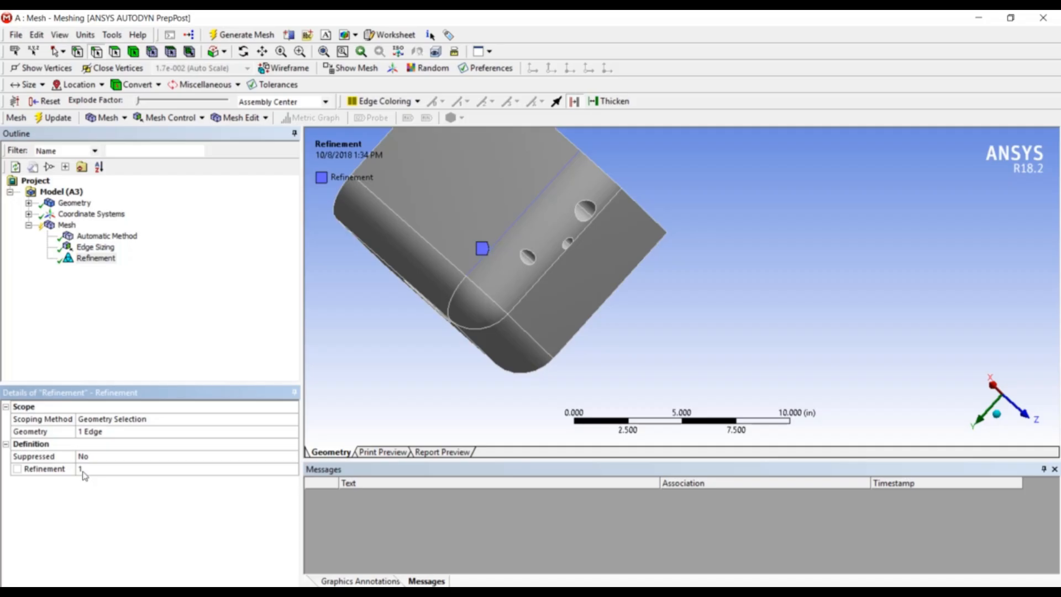
{"action": "left_click", "coordinate": [82, 469]}
{"action": "type", "text": "3"}
{"action": "key", "text": "Return"}
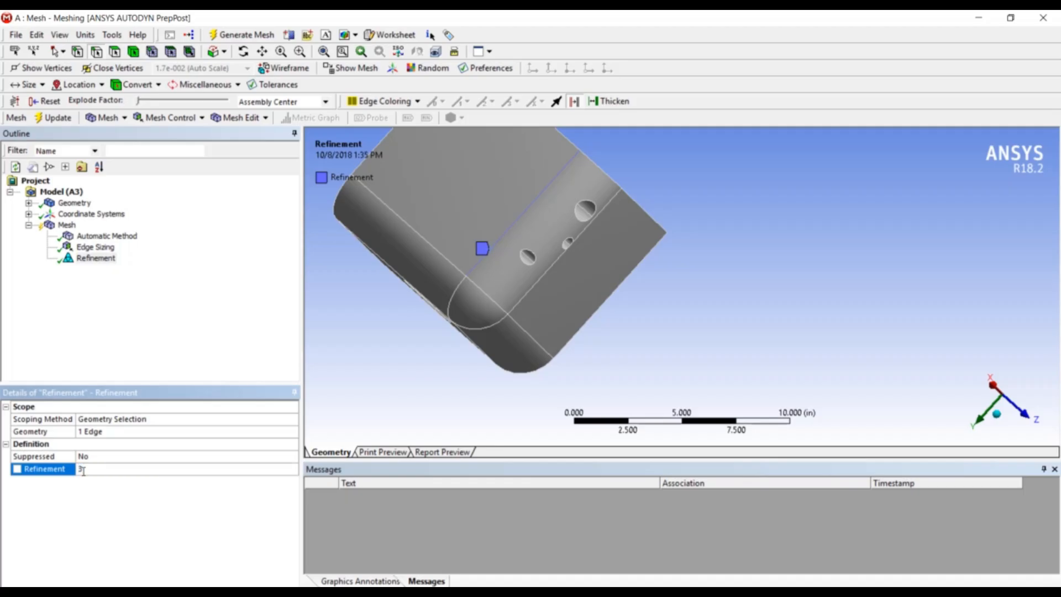
Generate the mesh with the refinement applied
{"action": "right_click", "coordinate": [65, 226]}
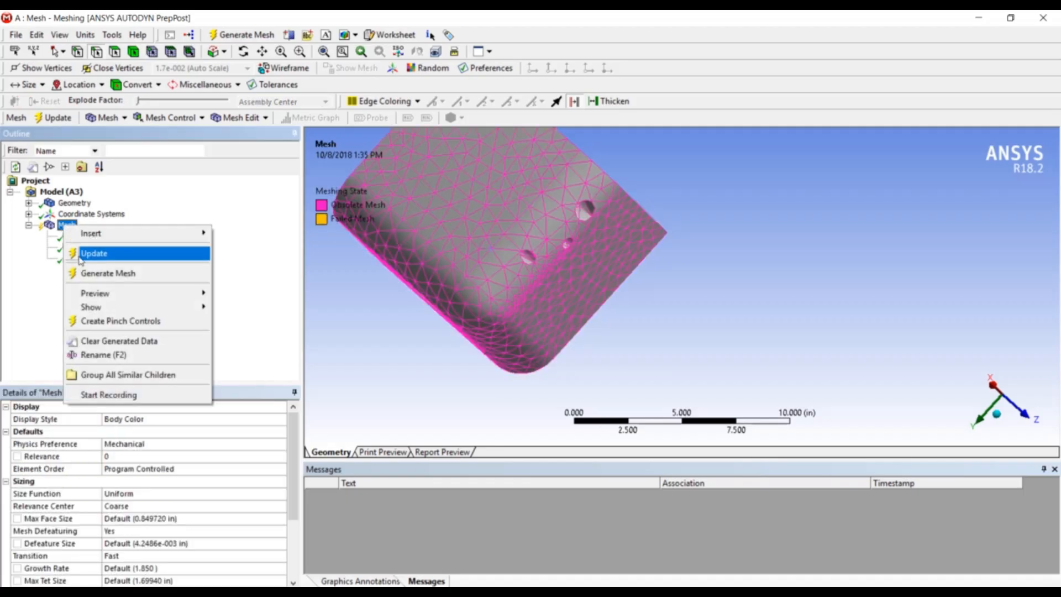
{"action": "left_click", "coordinate": [87, 274]}
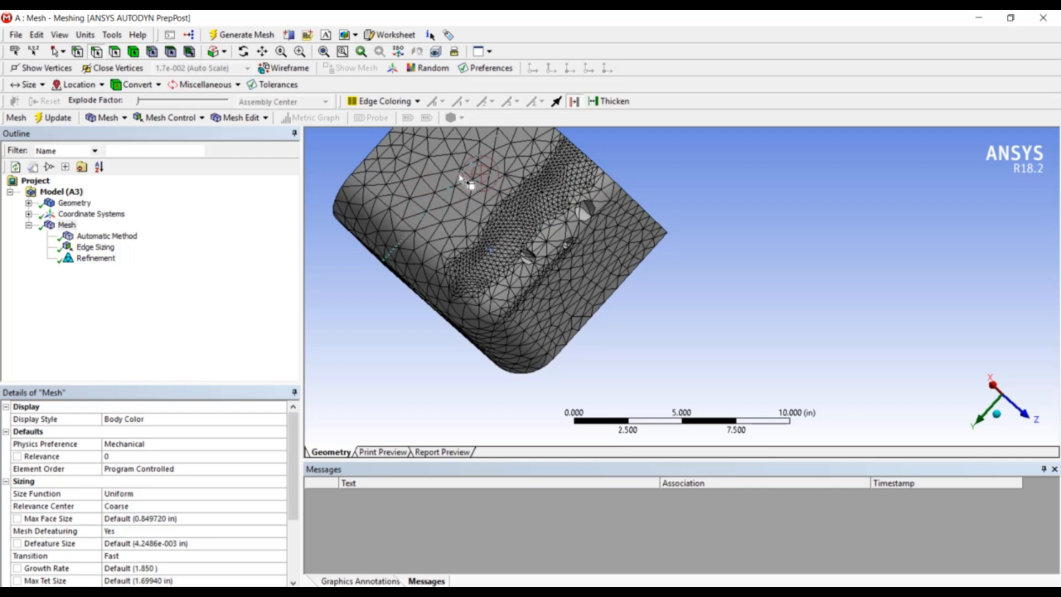
Set the edge refinement to 2 and update the mesh
{"action": "left_click", "coordinate": [95, 258]}
{"action": "left_click", "coordinate": [130, 469]}
{"action": "double_click", "coordinate": [153, 473]}
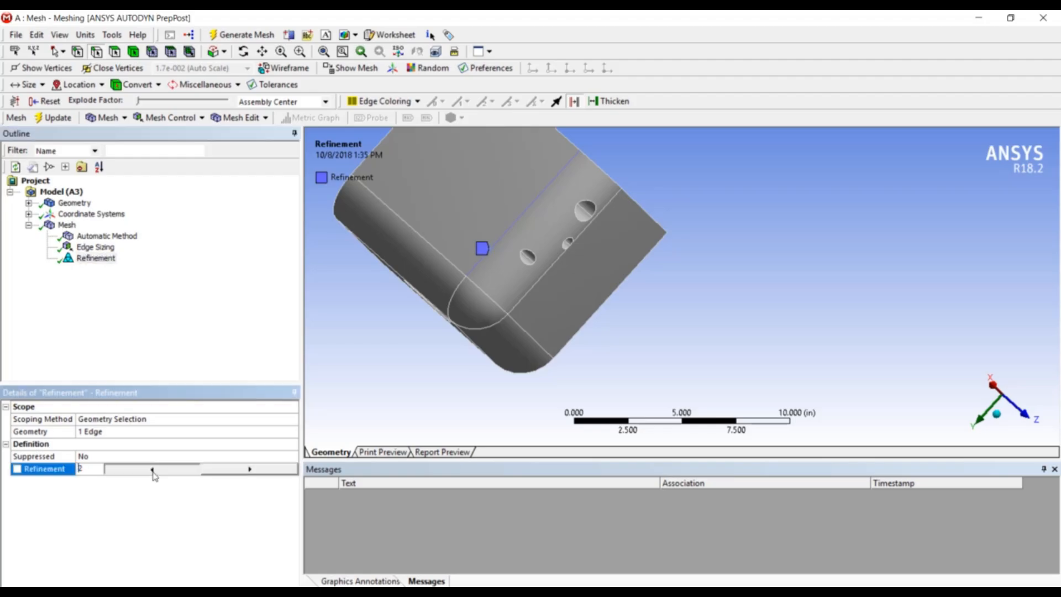
{"action": "right_click", "coordinate": [67, 228]}
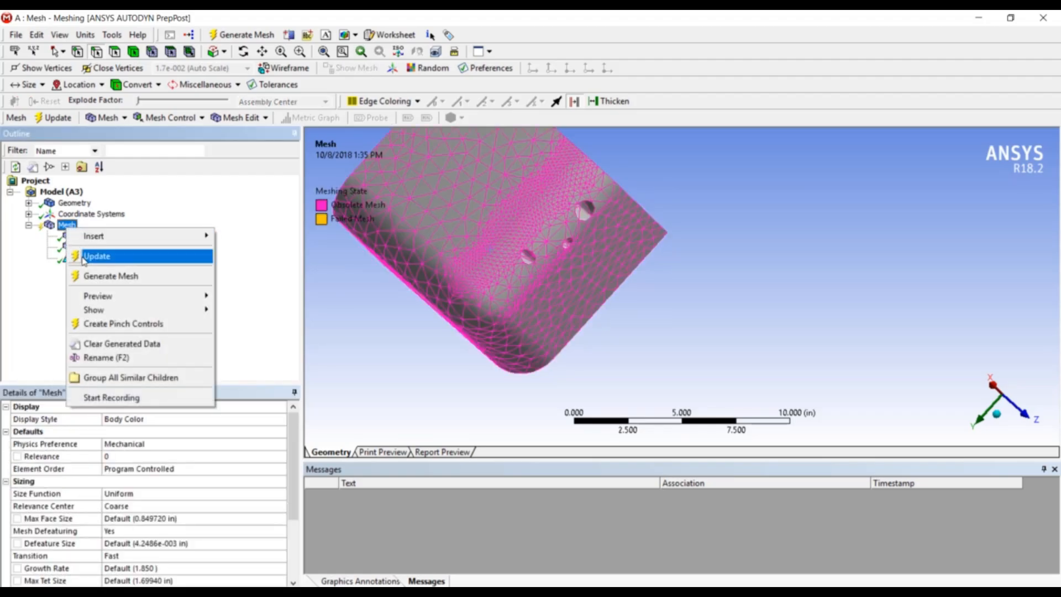
{"action": "left_click", "coordinate": [89, 257]}
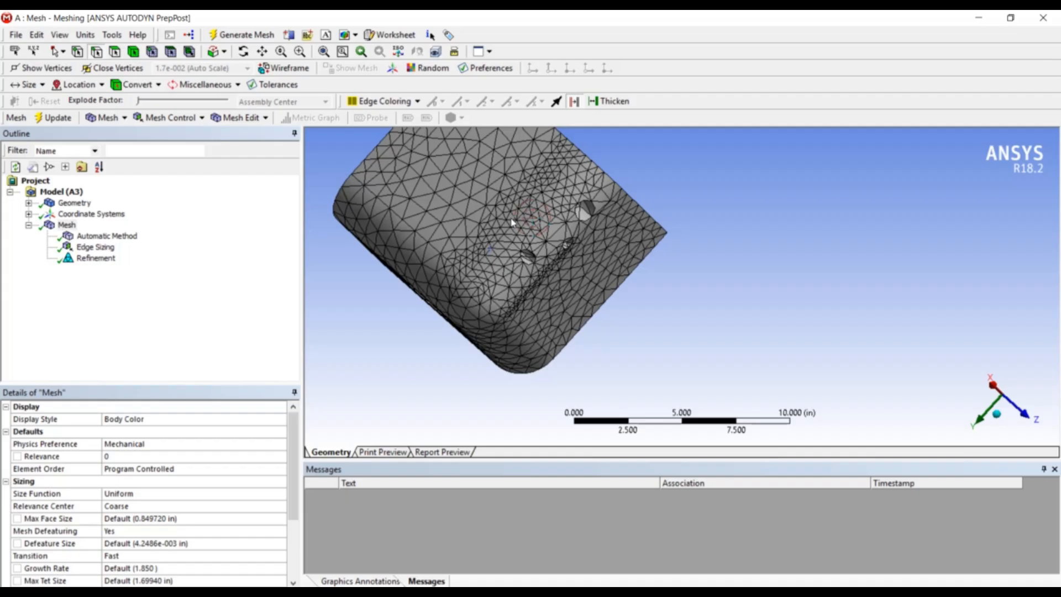
Insert another local mesh control under Mesh
{"action": "right_click", "coordinate": [67, 224]}
{"action": "mouse_move", "coordinate": [96, 237]}
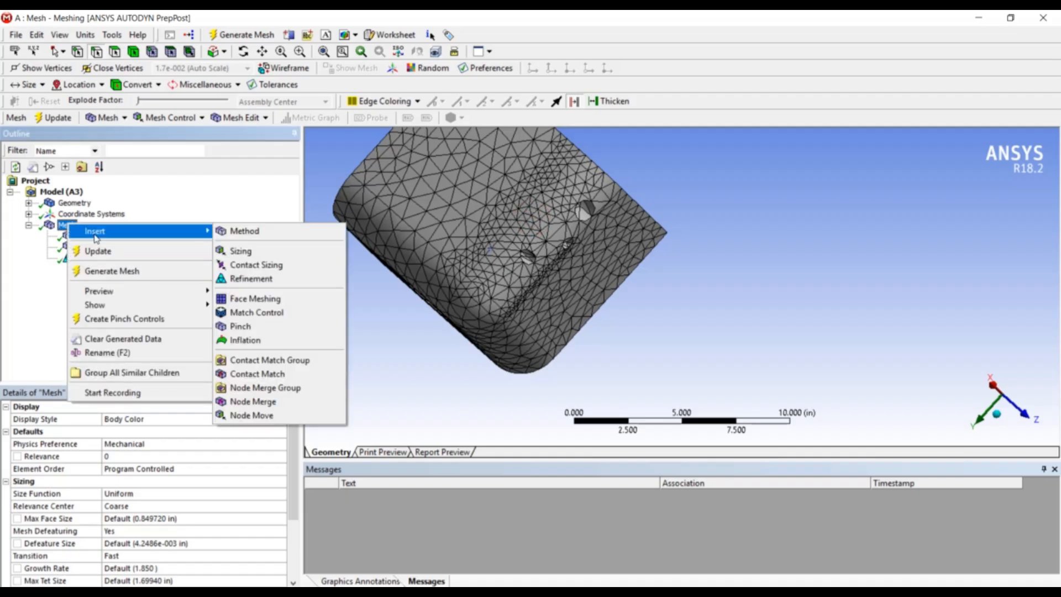